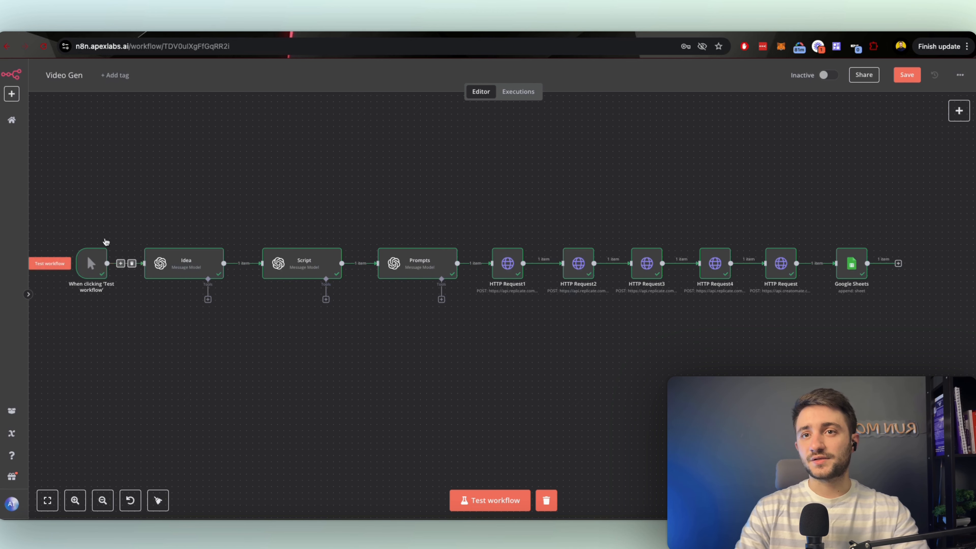
# Open the Idea node and examine its video idea prompt and the generated content in its output
pyautogui.click(200, 271)
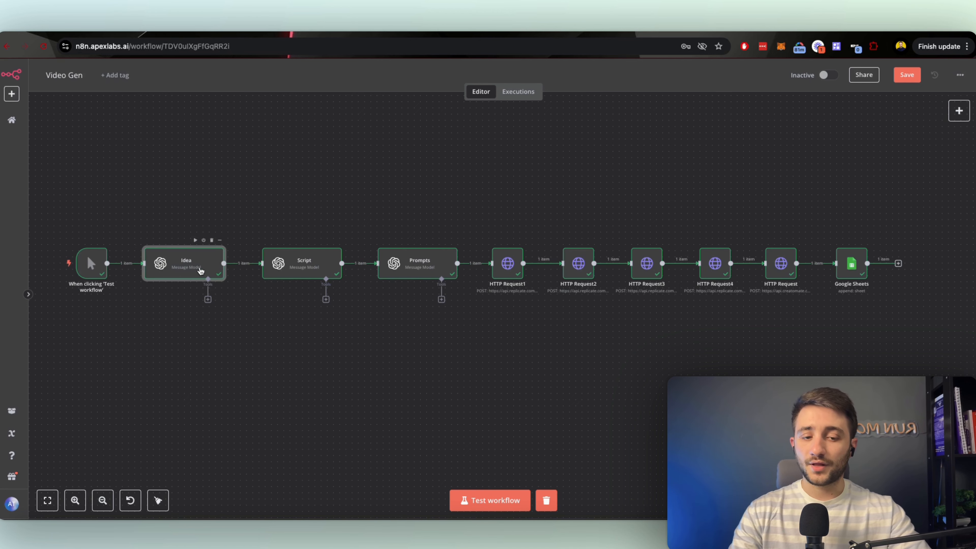
pyautogui.doubleClick(200, 271)
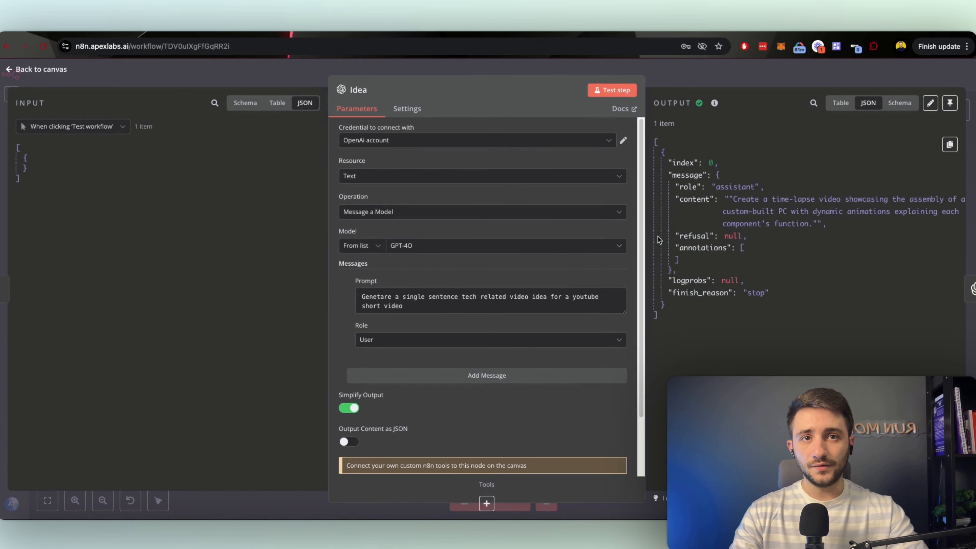
pyautogui.click(410, 306)
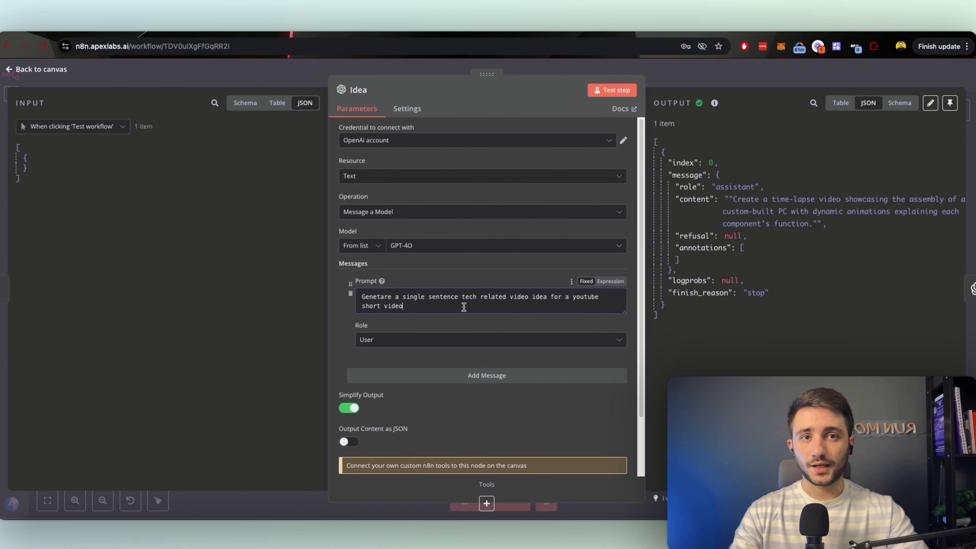
pyautogui.moveTo(361, 297); pyautogui.dragTo(572, 308)
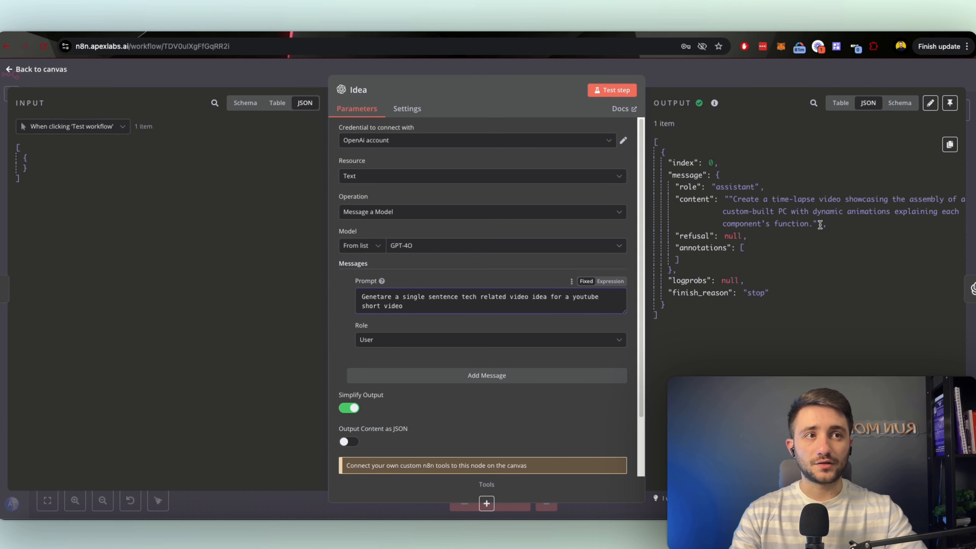
pyautogui.moveTo(820, 225); pyautogui.dragTo(731, 200)
pyautogui.click(532, 304)
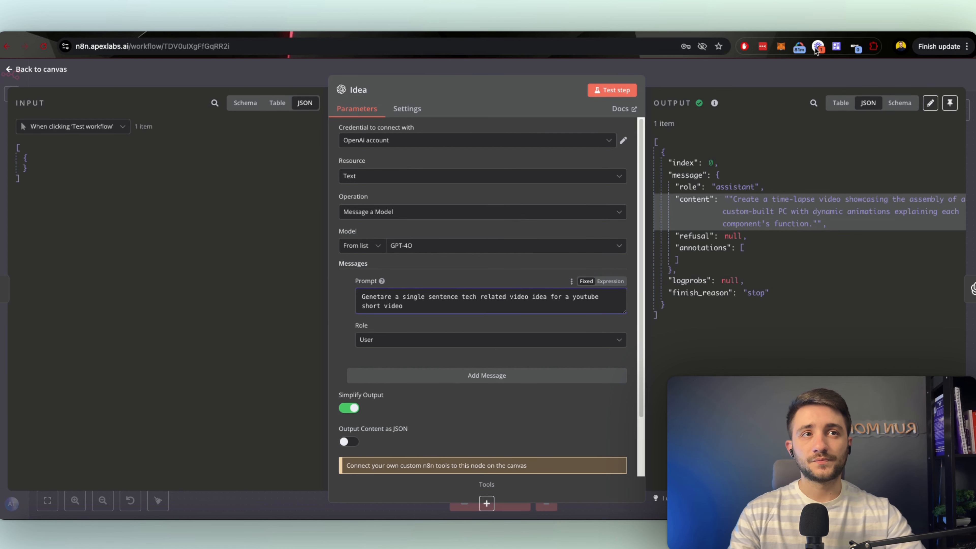
pyautogui.press('Escape')
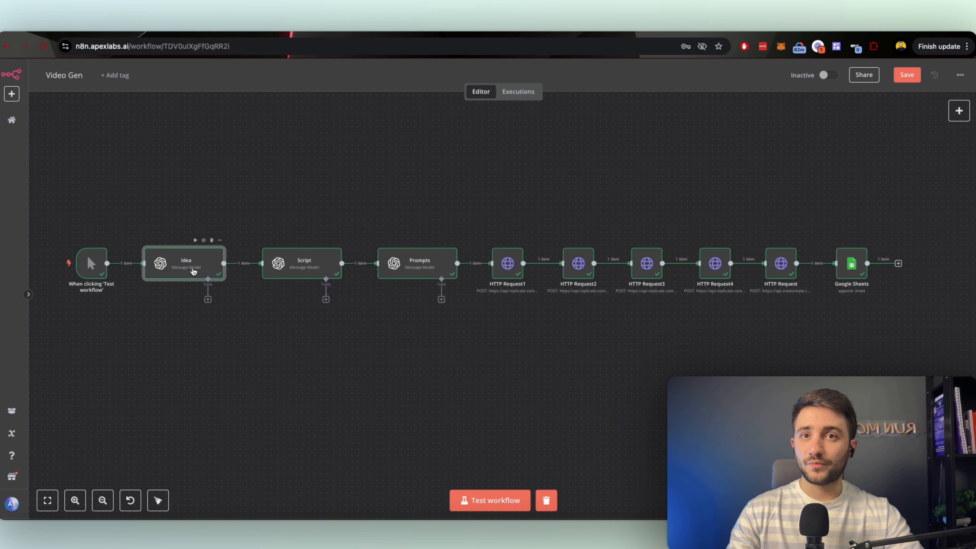
# Open the Script node and examine the JSON format in its system prompt, covering the script sections, title and description
pyautogui.click(297, 271)
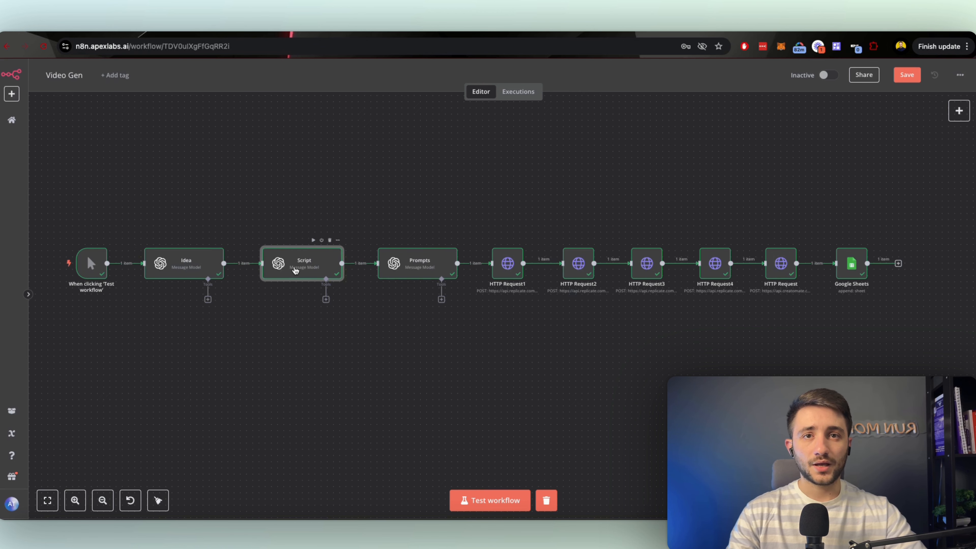
pyautogui.doubleClick(295, 270)
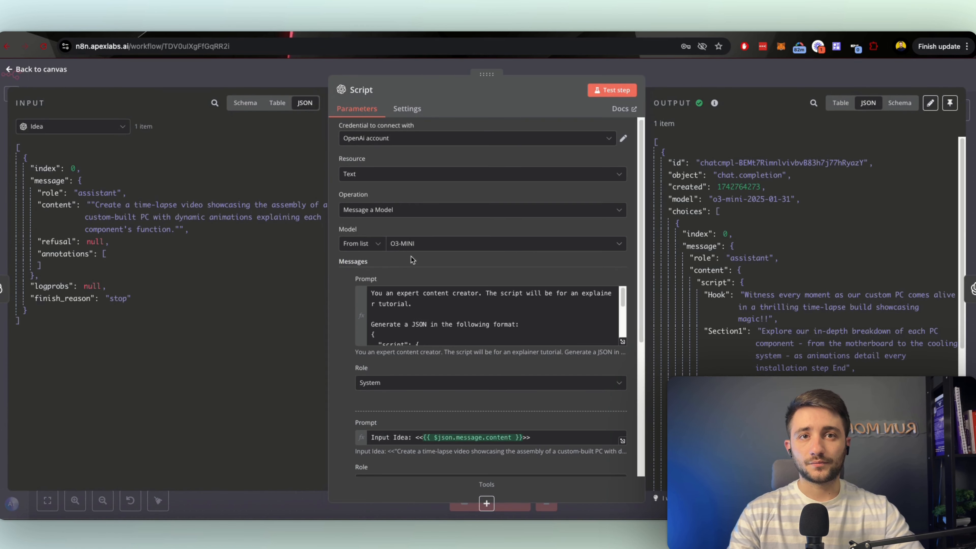
pyautogui.scroll(-2, 413, 252)
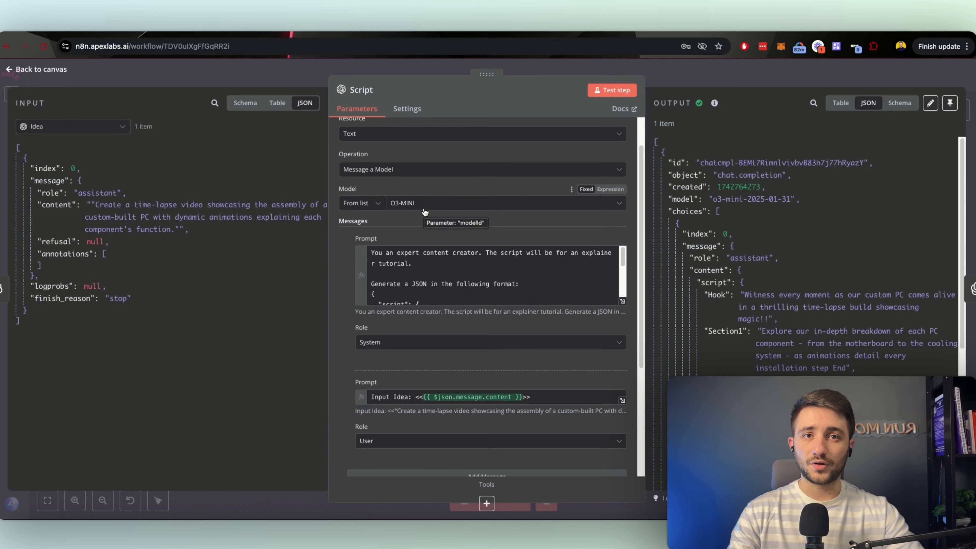
pyautogui.click(623, 302)
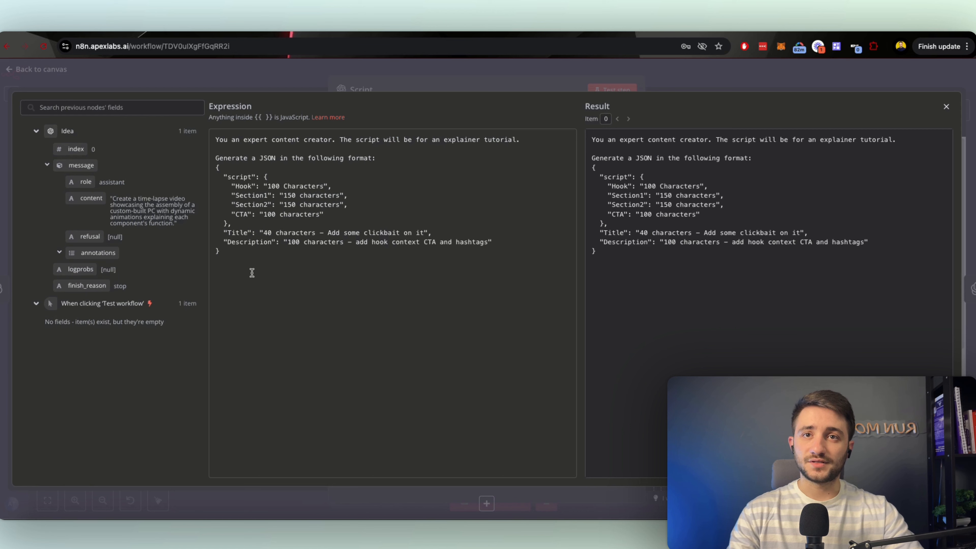
pyautogui.moveTo(232, 223); pyautogui.dragTo(201, 171)
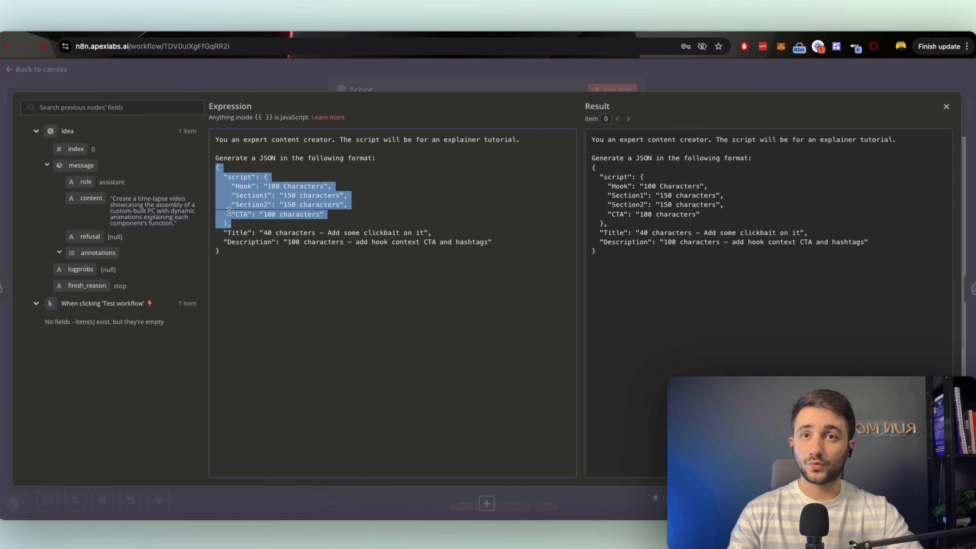
pyautogui.click(232, 223)
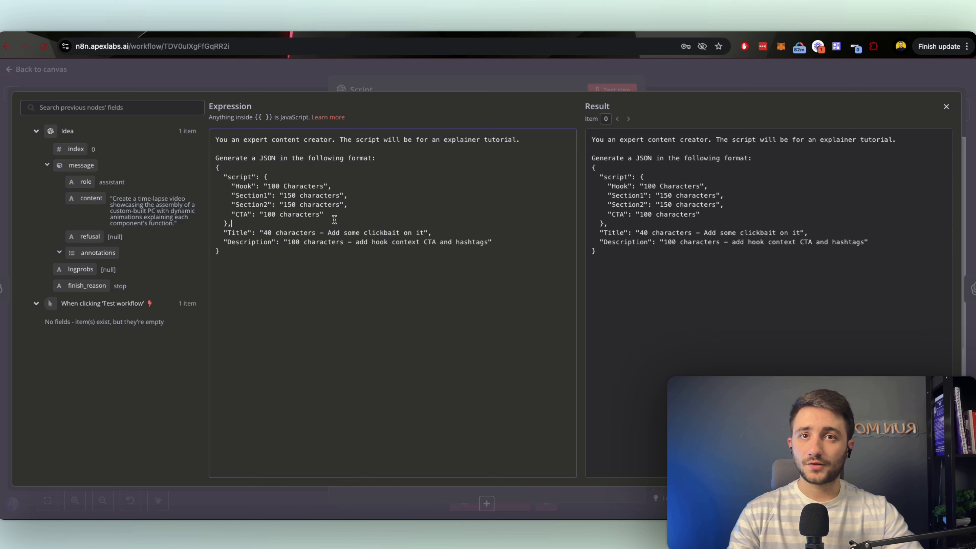
pyautogui.moveTo(331, 217); pyautogui.dragTo(211, 186)
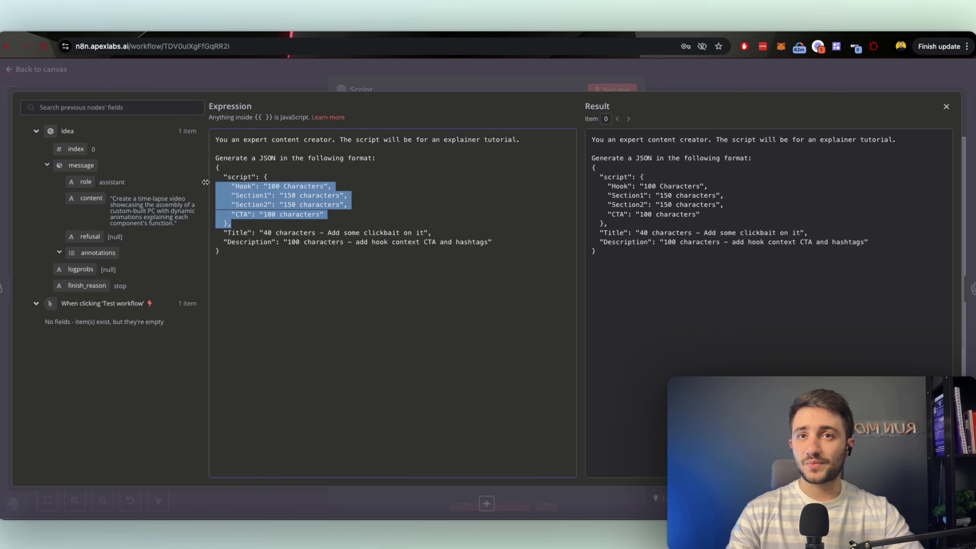
pyautogui.click(211, 186)
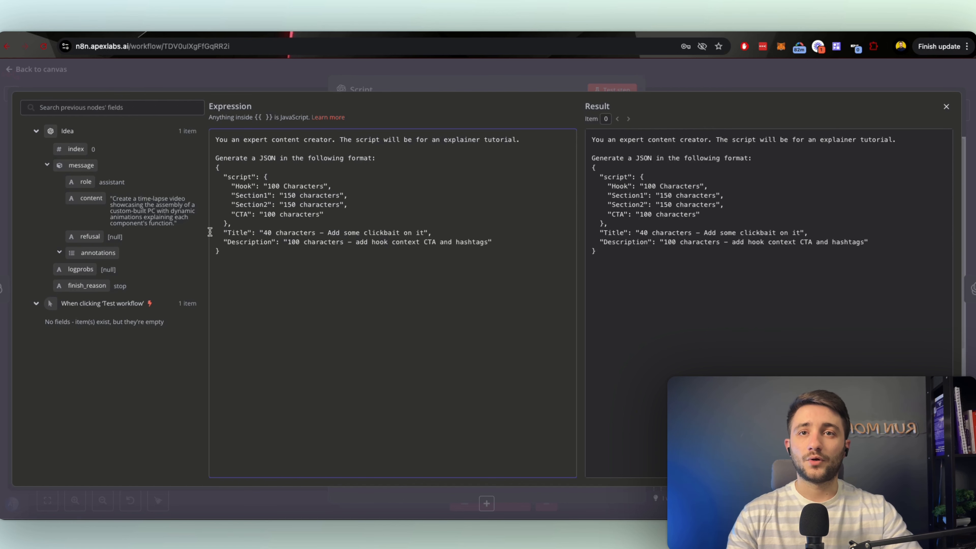
pyautogui.moveTo(211, 233); pyautogui.dragTo(214, 251)
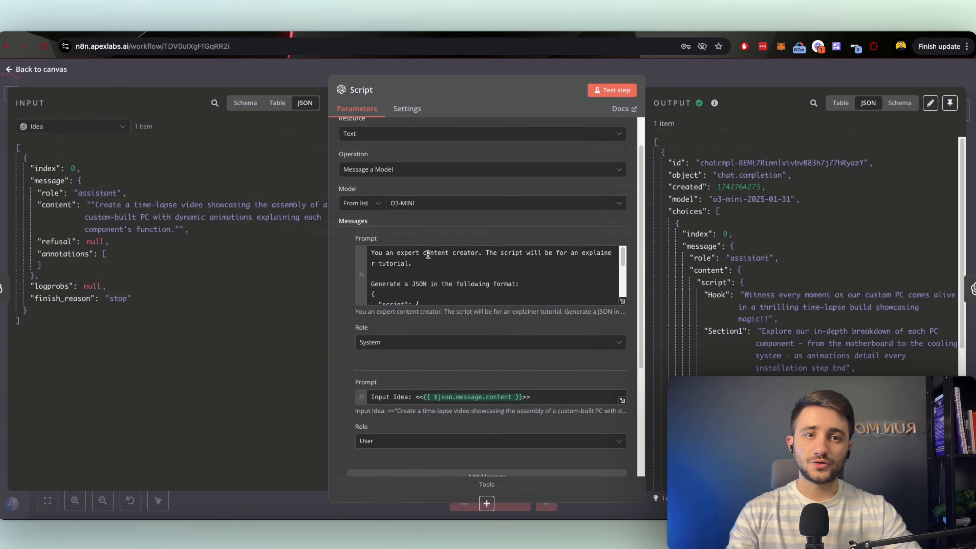
pyautogui.click(400, 85)
# Examine the Script node's user prompt expression for the input idea and the generated script output, then return to the canvas
pyautogui.scroll(-10, 429, 261)
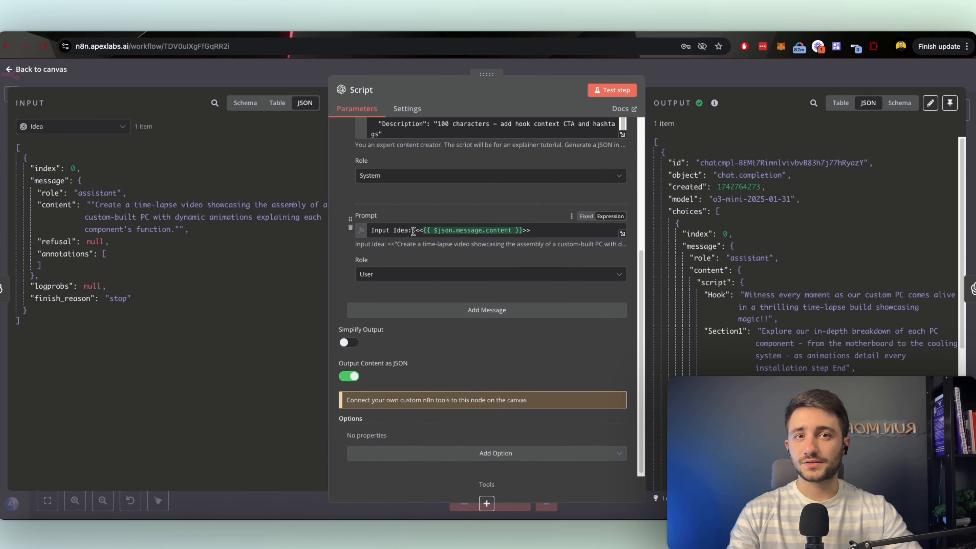
pyautogui.moveTo(416, 230); pyautogui.dragTo(543, 234)
pyautogui.click(540, 232)
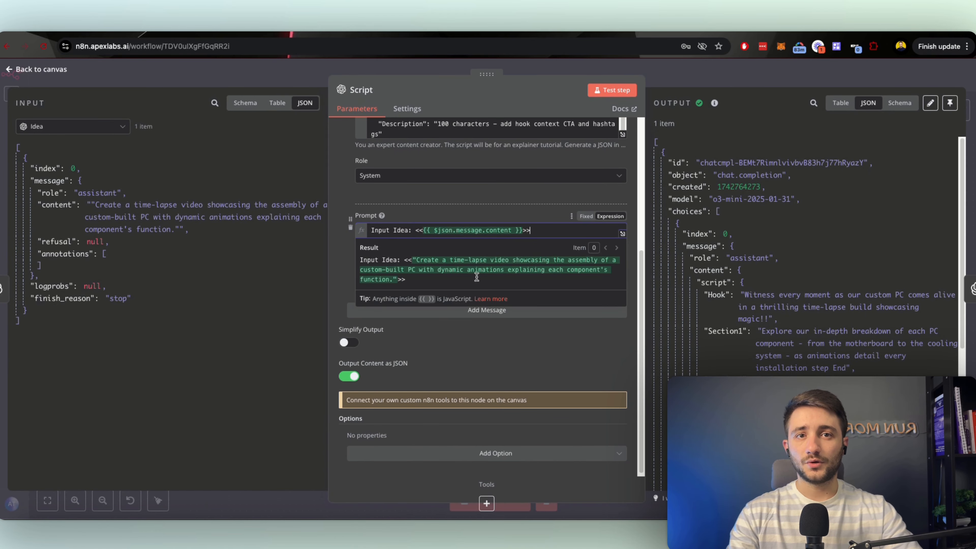
pyautogui.click(437, 332)
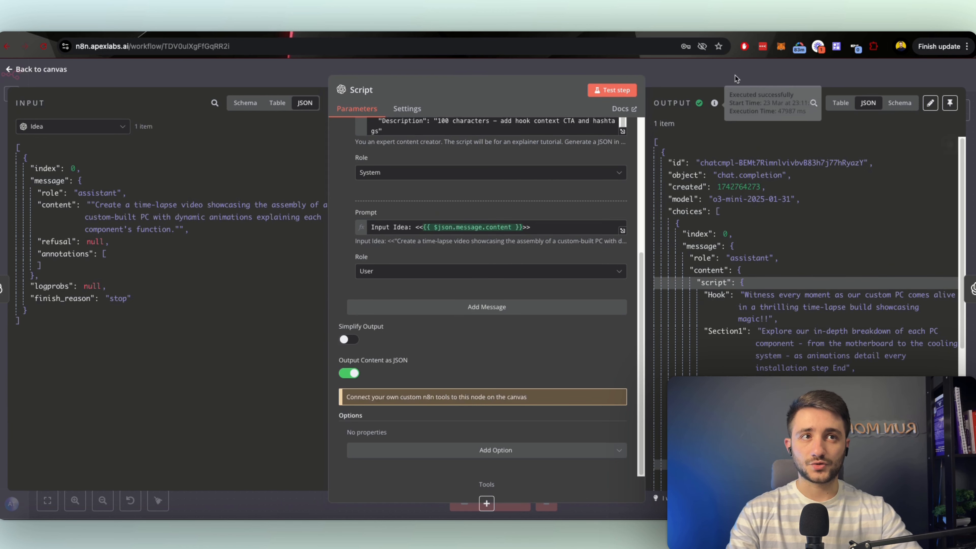
pyautogui.scroll(-3, 746, 209)
pyautogui.press('Escape')
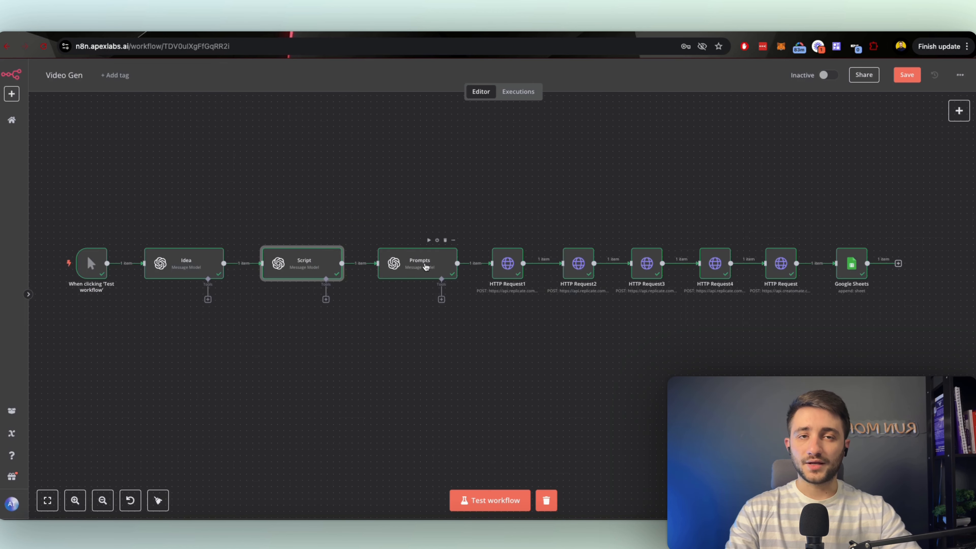
# Correct the ending of the Prompts node's system prompt to read "Make all the prompts to have the same visual style."
pyautogui.click(425, 266)
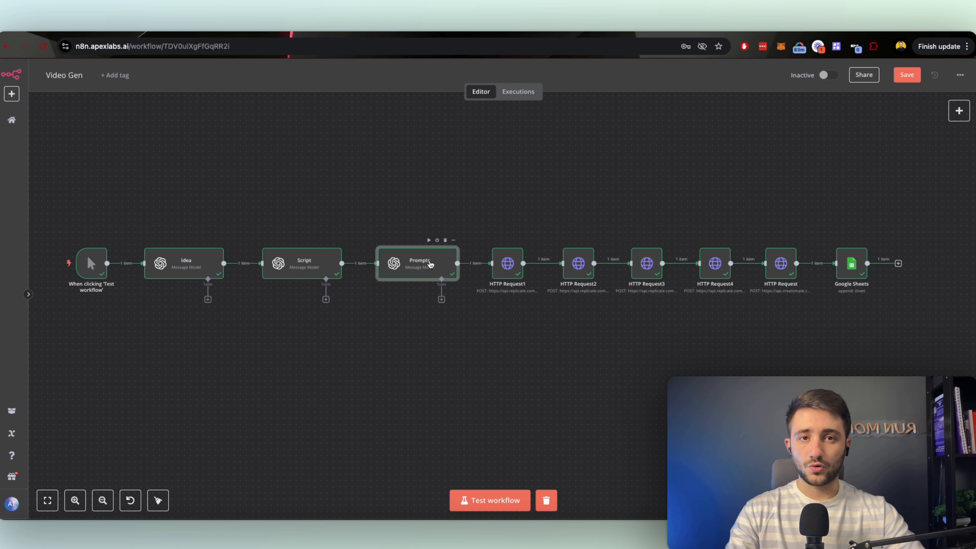
pyautogui.doubleClick(429, 264)
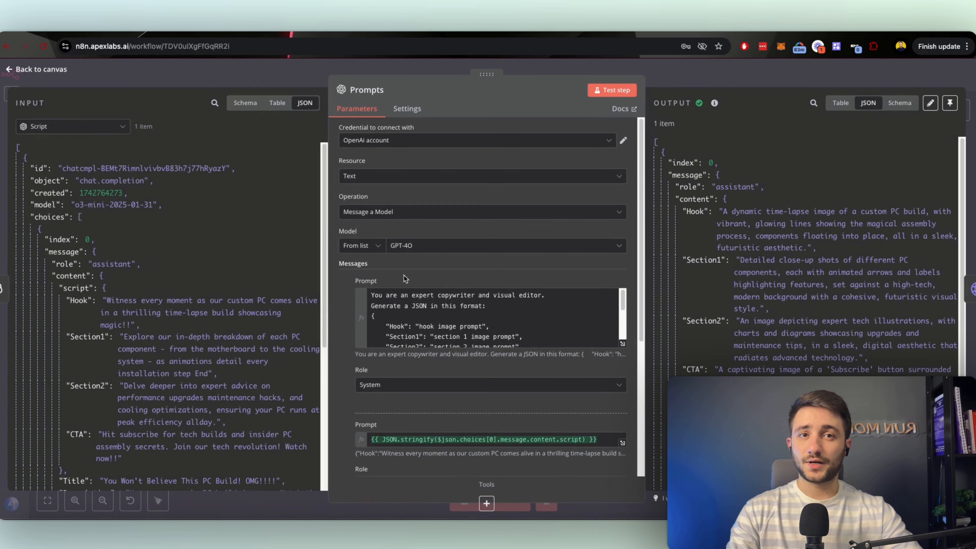
pyautogui.click(623, 343)
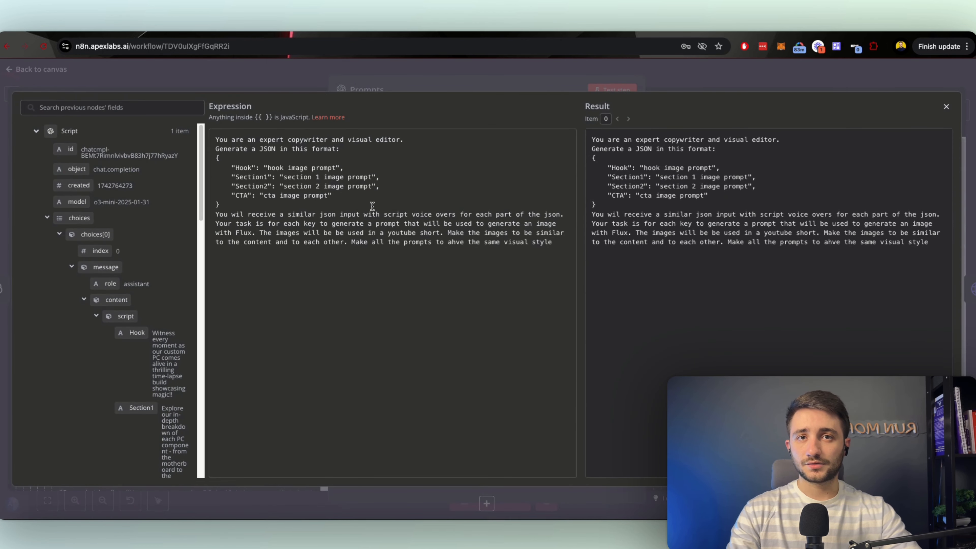
pyautogui.moveTo(255, 204); pyautogui.dragTo(187, 163)
pyautogui.click(252, 205)
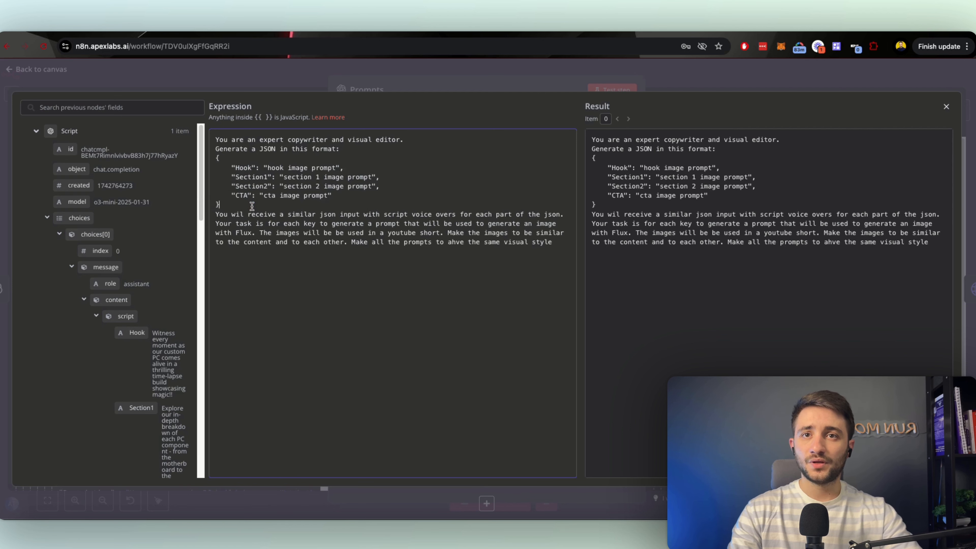
pyautogui.moveTo(250, 204); pyautogui.dragTo(263, 253)
pyautogui.click(263, 253)
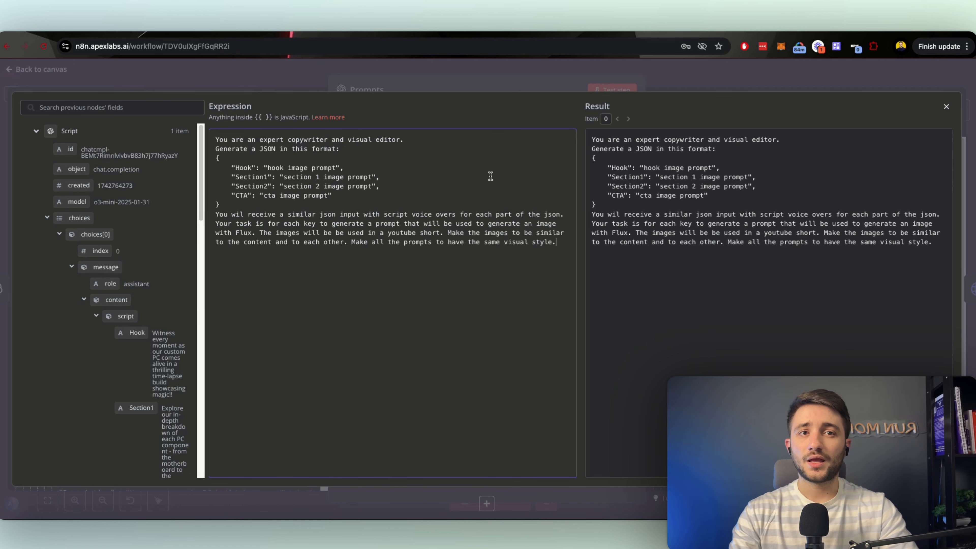
pyautogui.click(497, 73)
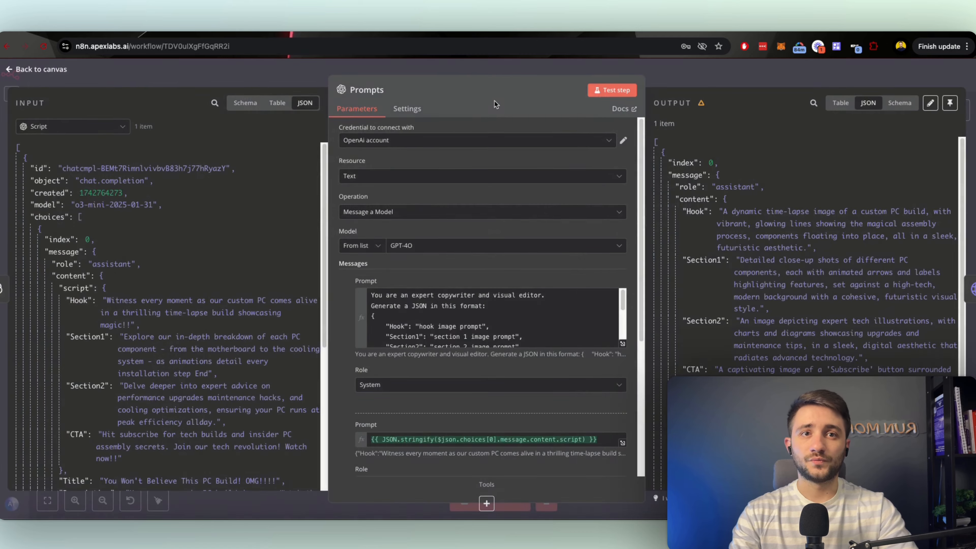
# Examine the JSON.stringify expression in the Prompts node's user prompt and its resolved result, then return to the canvas
pyautogui.scroll(-5, 481, 154)
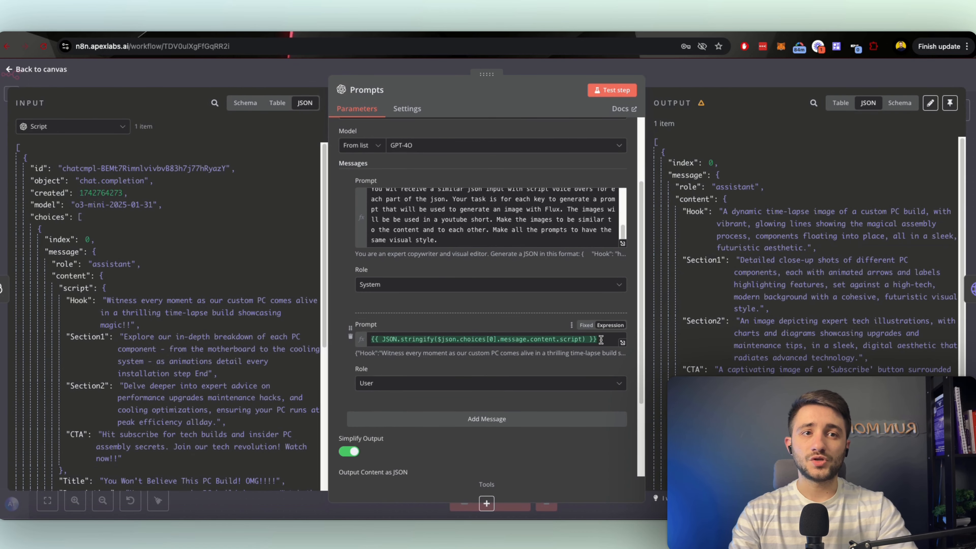
pyautogui.moveTo(603, 340); pyautogui.dragTo(411, 325)
pyautogui.scroll(-3, 414, 320)
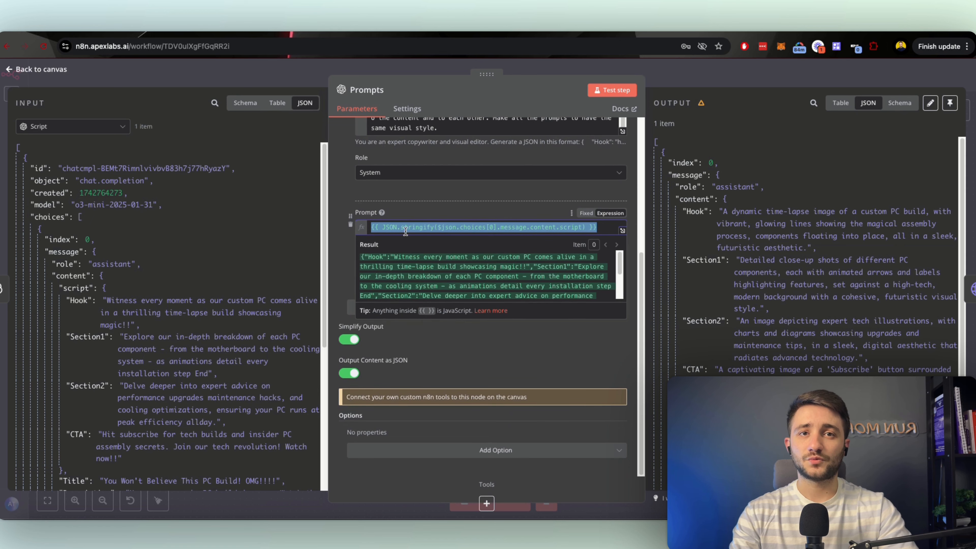
pyautogui.click(413, 227)
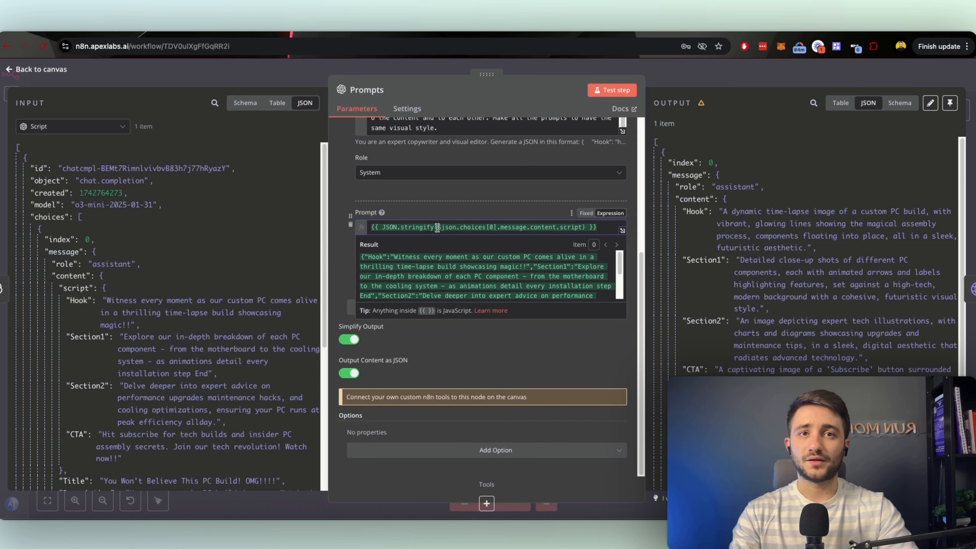
pyautogui.moveTo(435, 227); pyautogui.dragTo(382, 227)
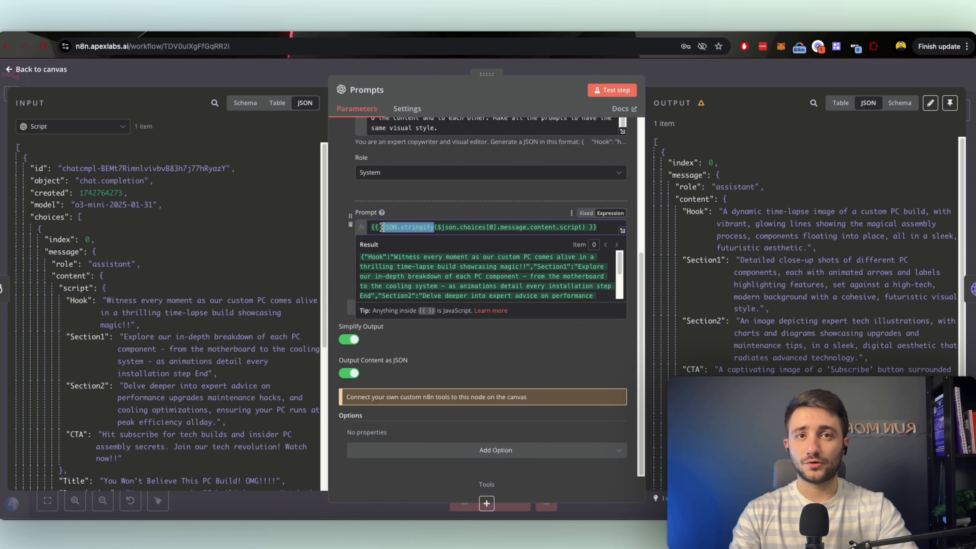
pyautogui.scroll(-3, 393, 263)
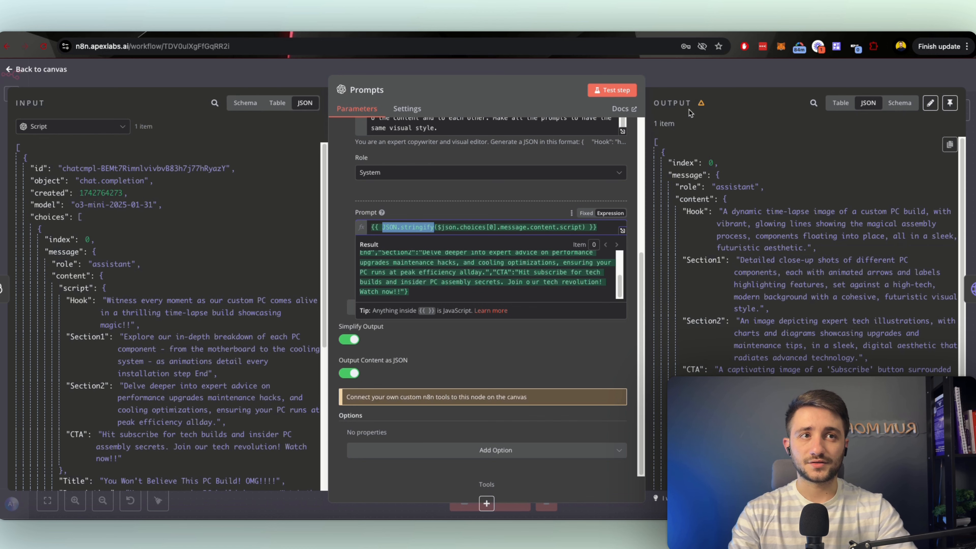
pyautogui.click(711, 73)
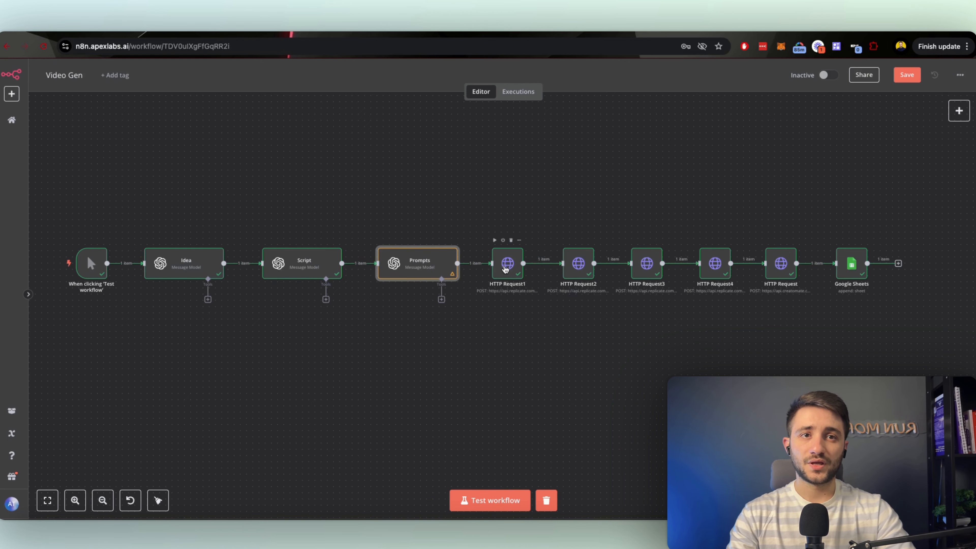
# Open the HTTP Request1 node, examine the Hook prompt expression in its JSON body and its Replicate API URL, then return to the canvas
pyautogui.click(514, 266)
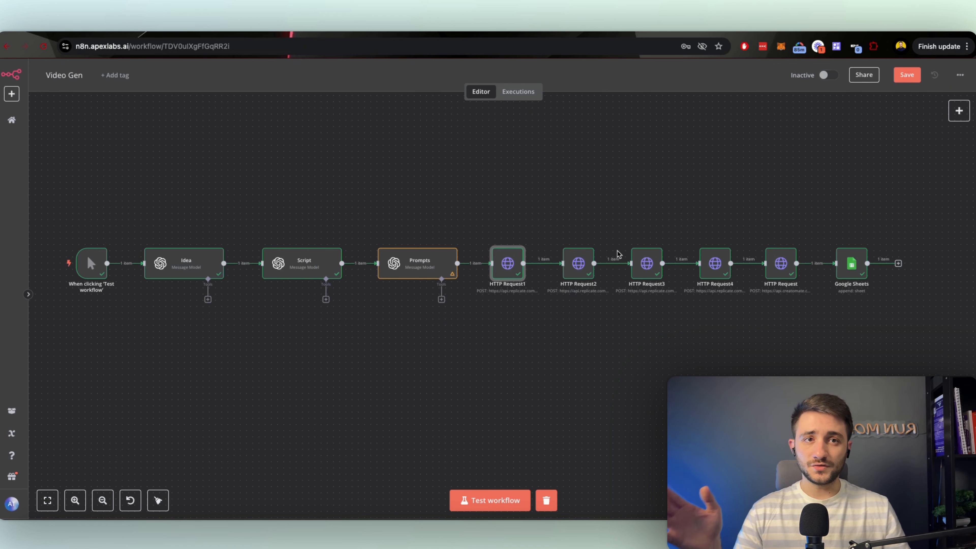
pyautogui.moveTo(811, 268)
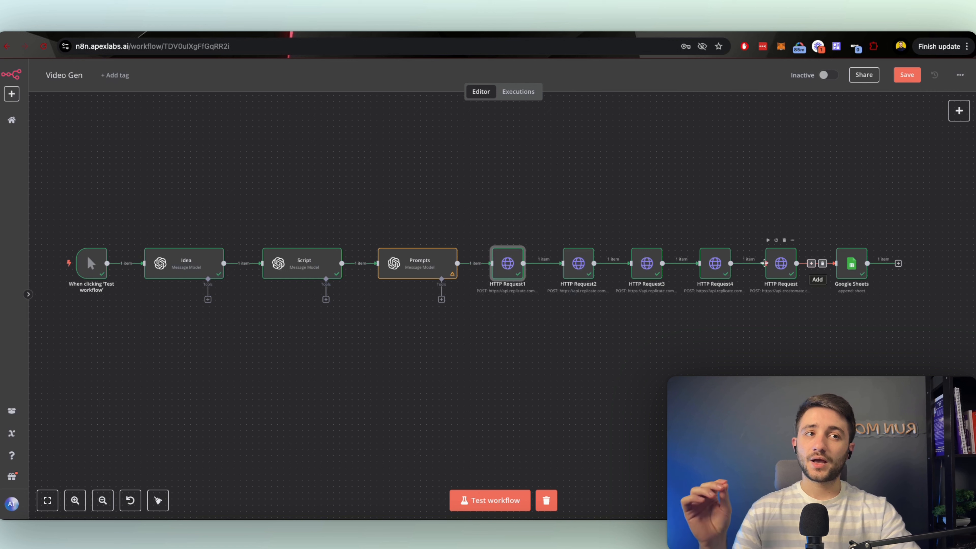
pyautogui.moveTo(747, 265)
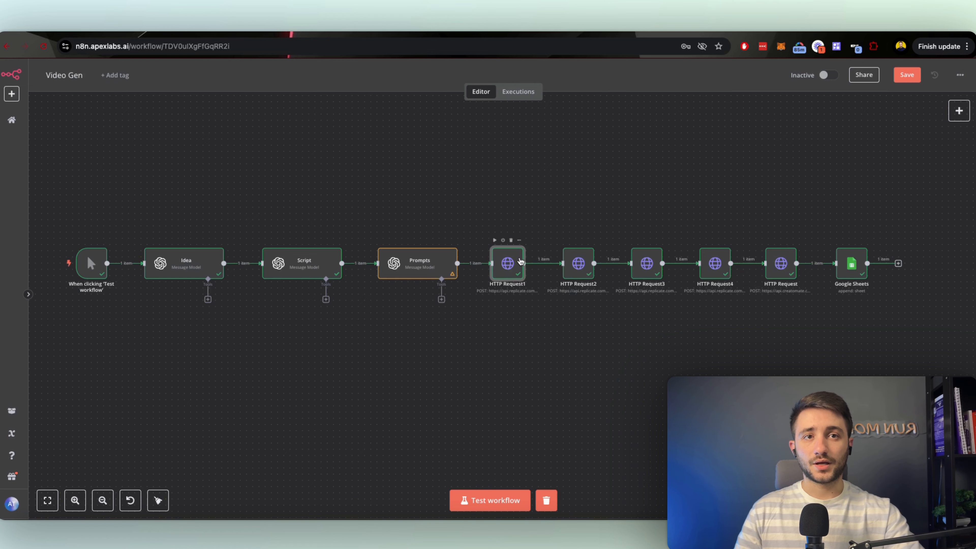
pyautogui.doubleClick(524, 262)
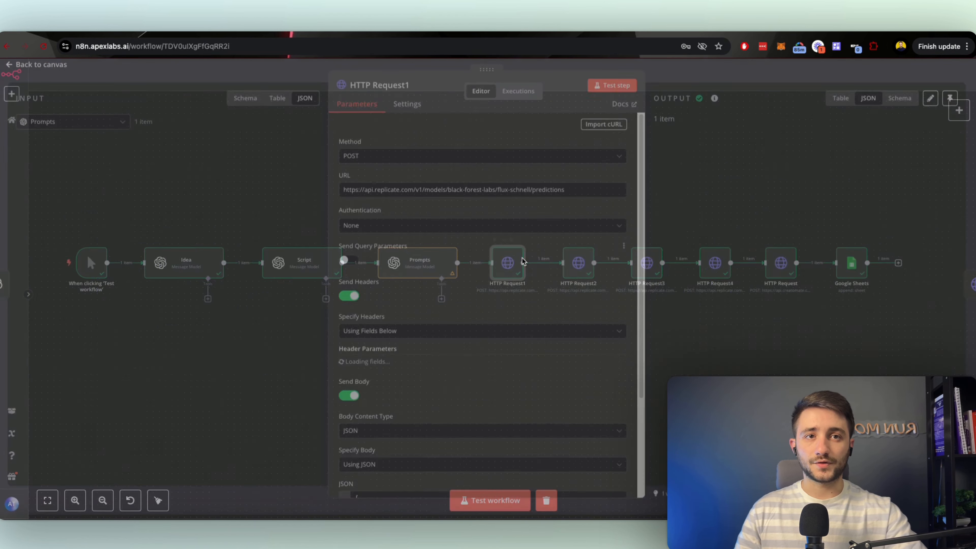
pyautogui.scroll(-5, 496, 310)
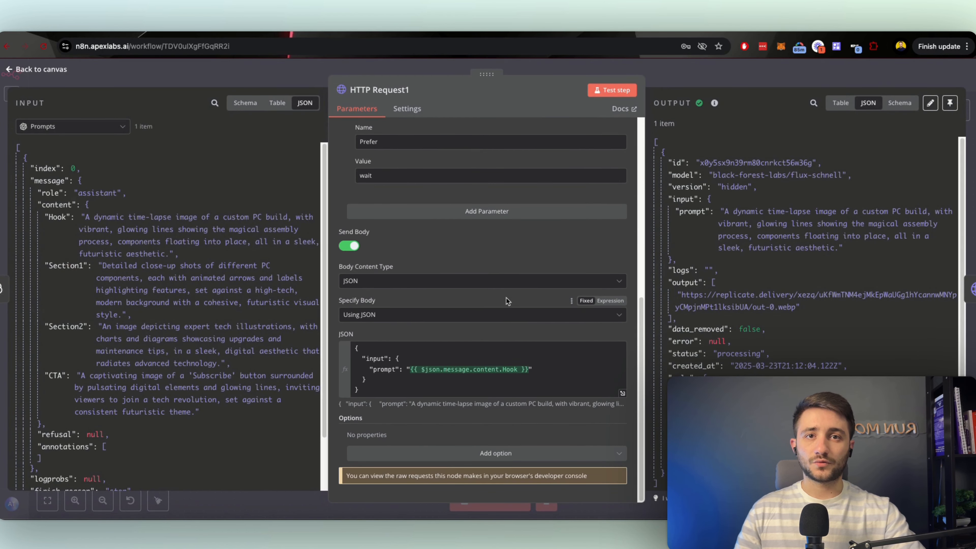
pyautogui.moveTo(564, 369); pyautogui.dragTo(353, 365)
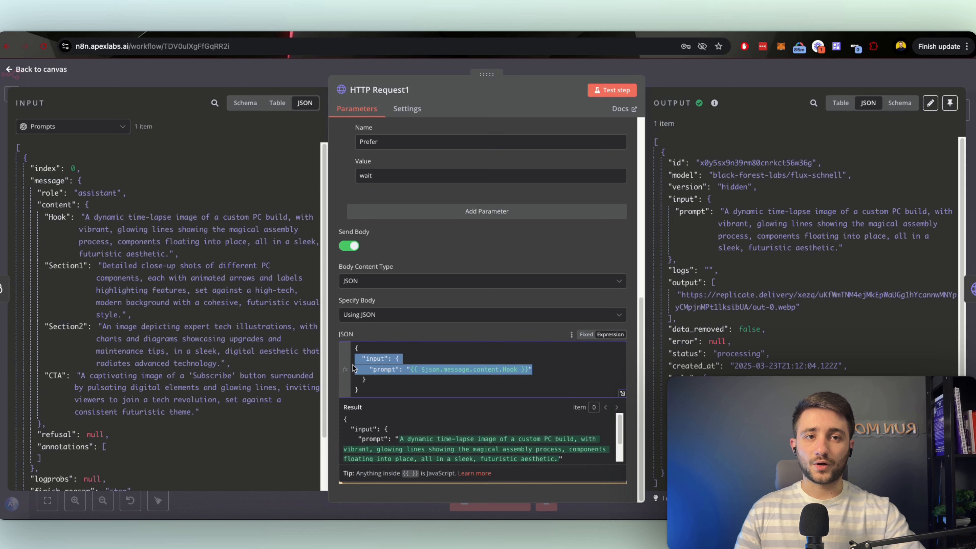
pyautogui.scroll(10, 458, 286)
pyautogui.moveTo(344, 194); pyautogui.dragTo(413, 192)
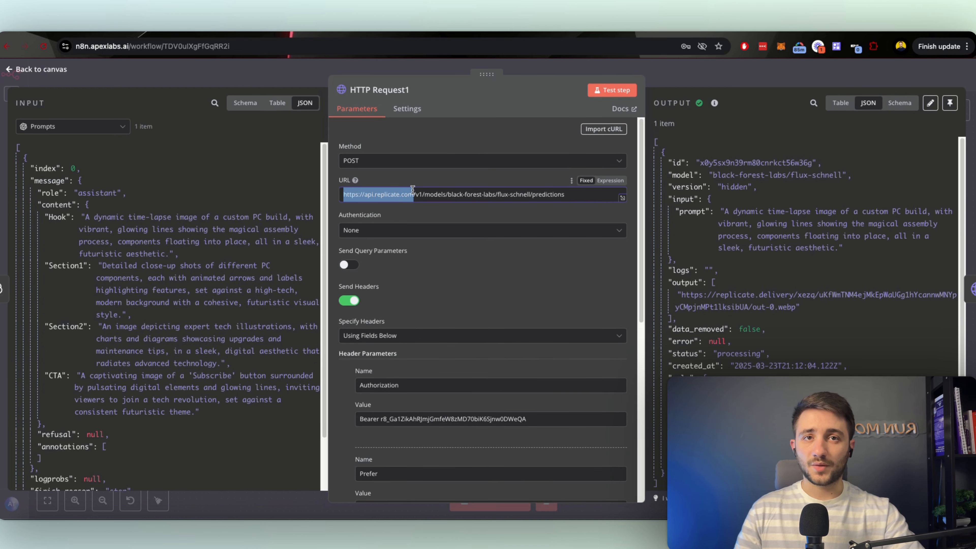
pyautogui.press('Escape')
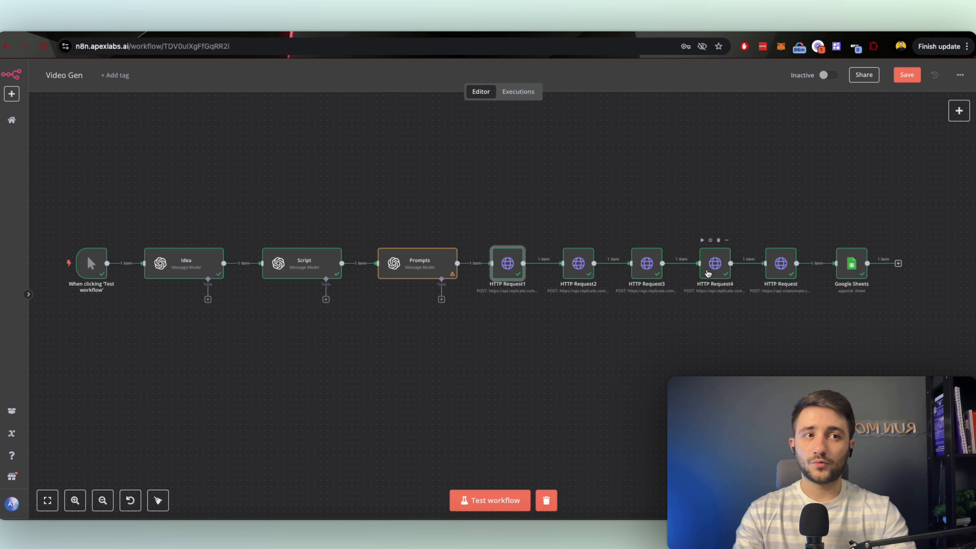
# Switch to Creatomate and open the Short-Form Voice Over template in the editor
pyautogui.click(428, 26)
pyautogui.click(342, 27)
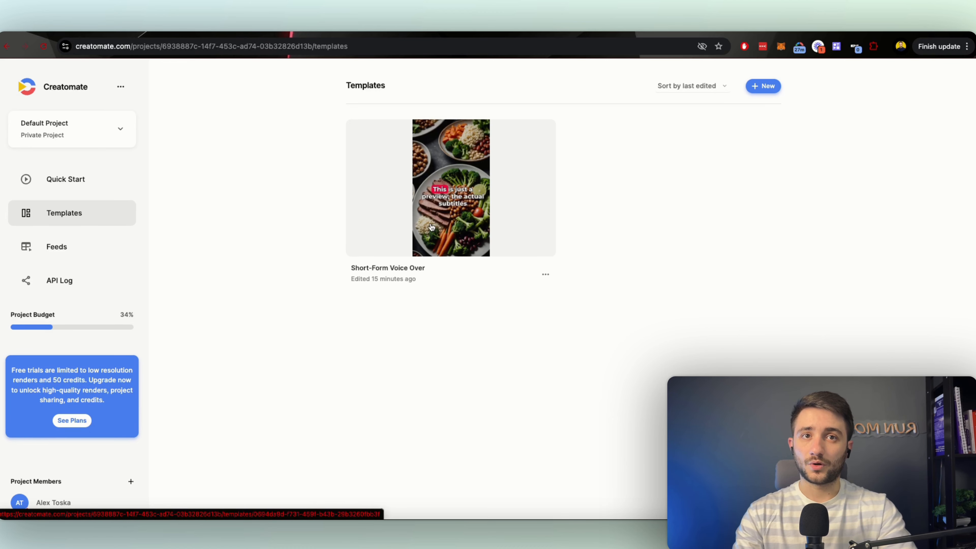
pyautogui.click(432, 228)
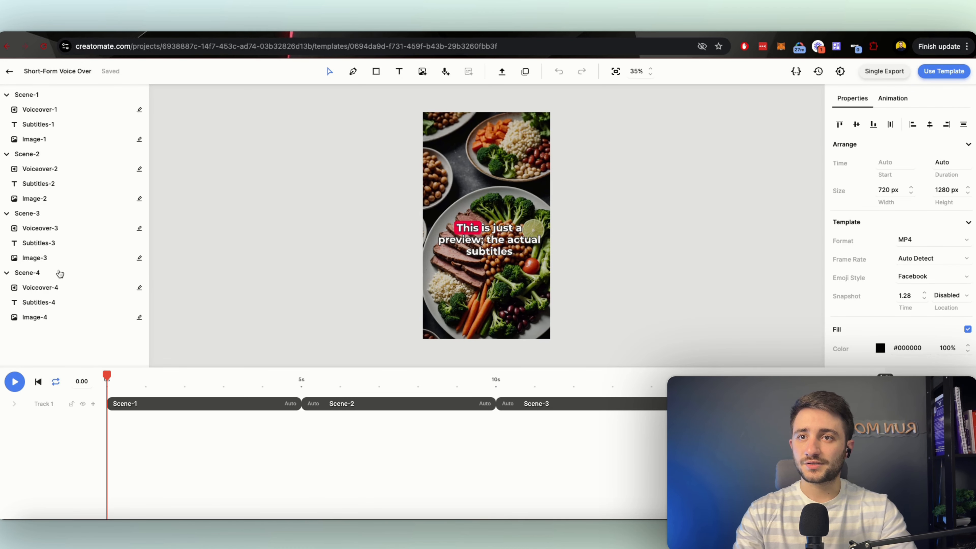
# Examine the enter animations offered for Image-1 in Scene-1, including the Color Wipe and Circular Wipe groups, then deselect the image
pyautogui.click(43, 141)
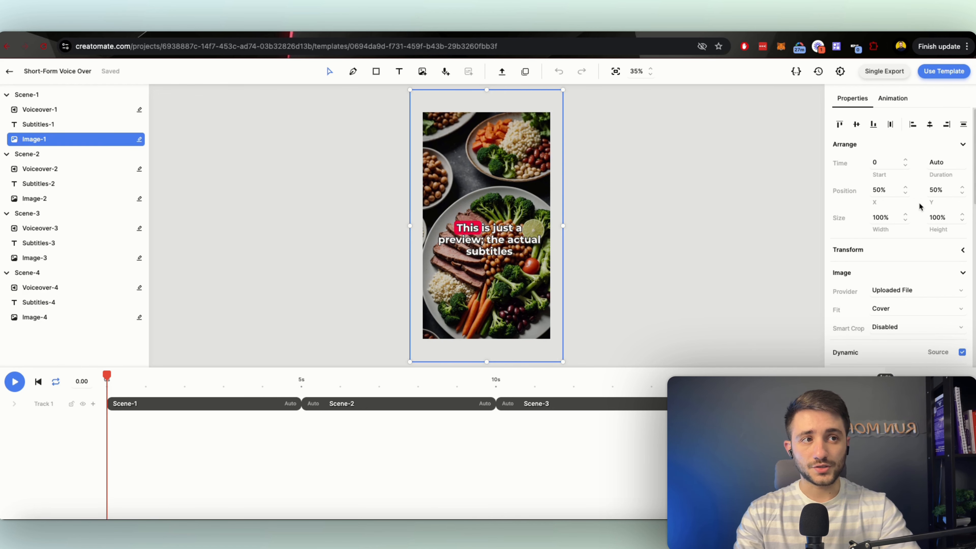
pyautogui.click(900, 99)
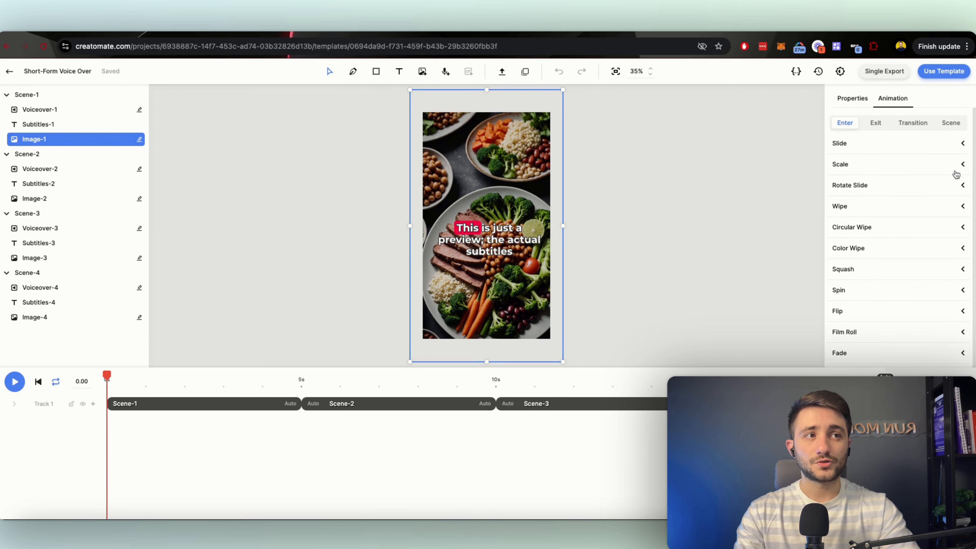
pyautogui.click(874, 249)
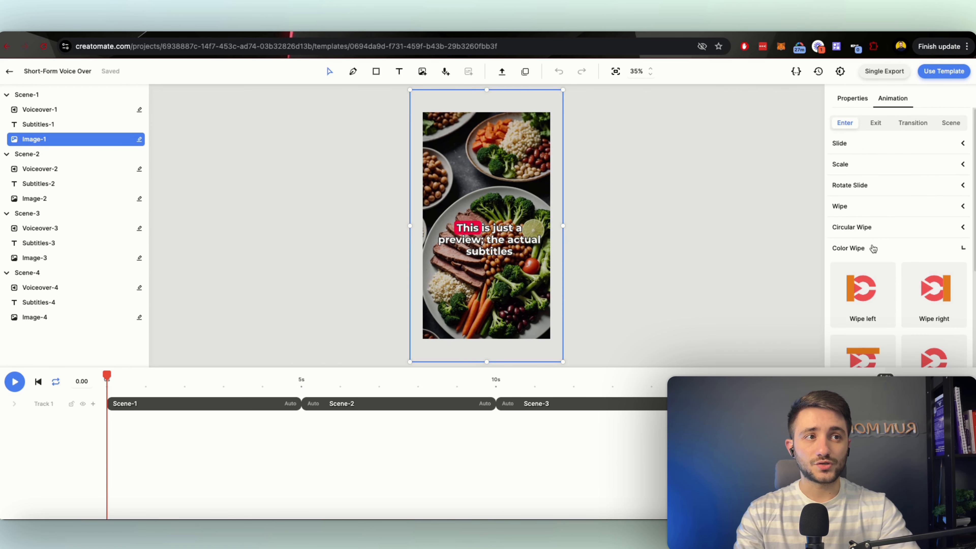
pyautogui.click(883, 234)
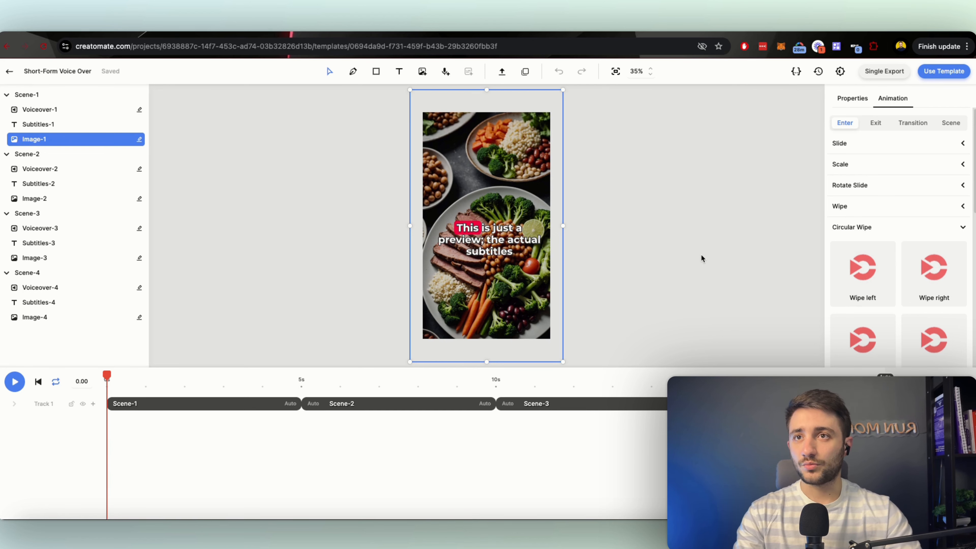
pyautogui.click(700, 256)
# Move Subtitles-1 slightly down to about X 52.6% and Y 57.92%, and review its transcription source and highlight style
pyautogui.click(54, 125)
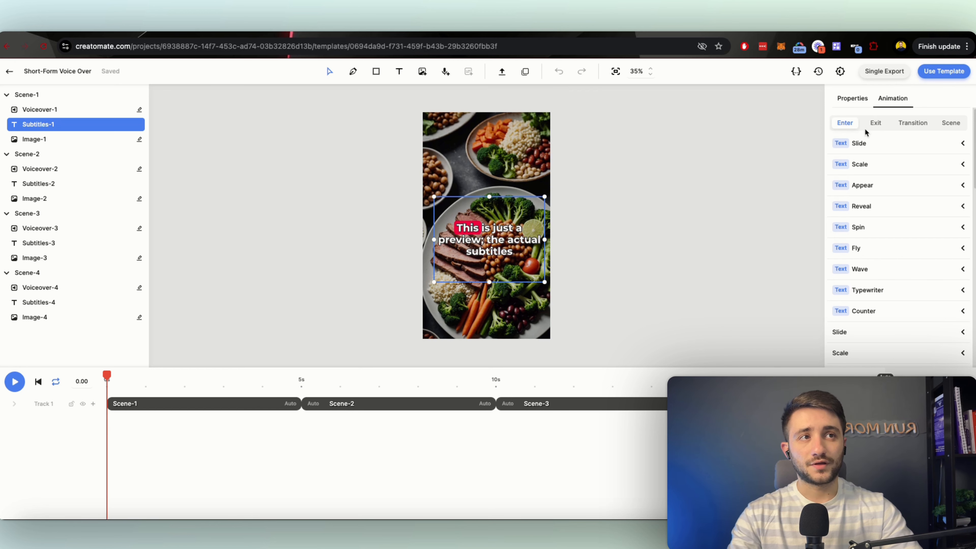
pyautogui.click(853, 98)
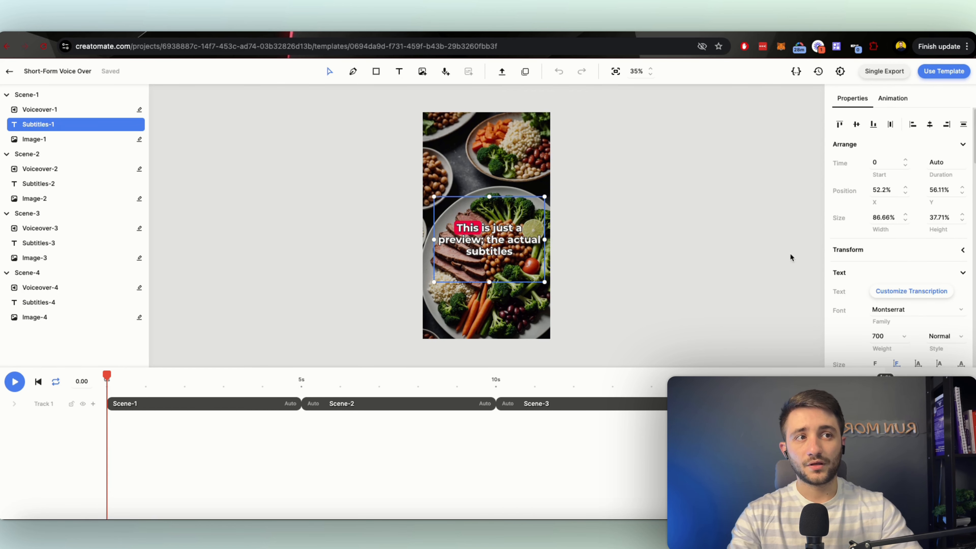
pyautogui.moveTo(498, 243); pyautogui.dragTo(498, 247)
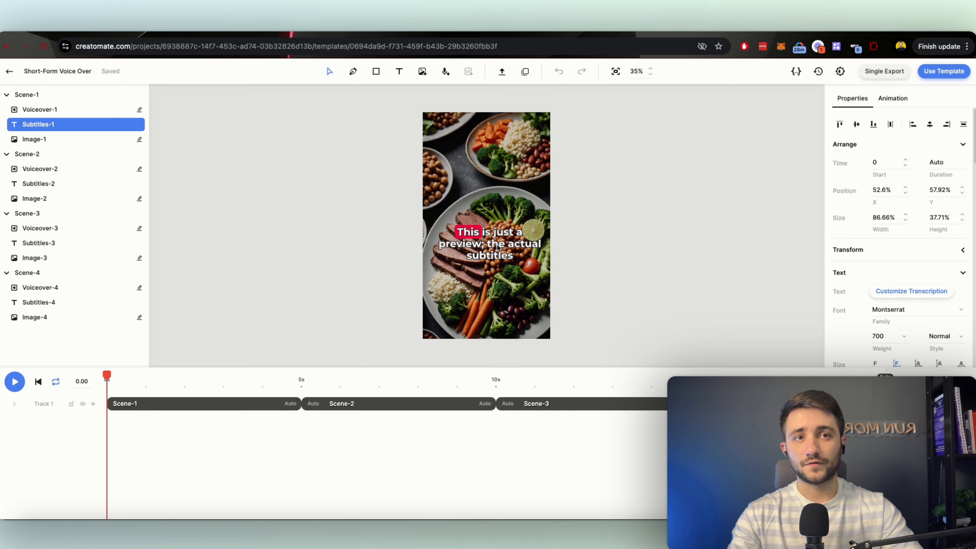
pyautogui.scroll(-10, 828, 266)
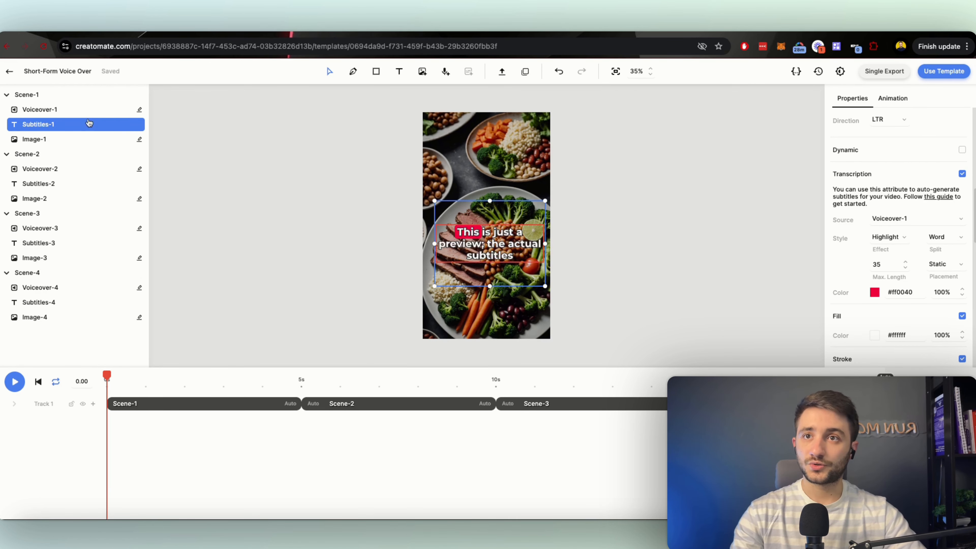
# Select Voiceover-1 in Scene-1 and choose ElevenLabs as its audio provider
pyautogui.click(84, 112)
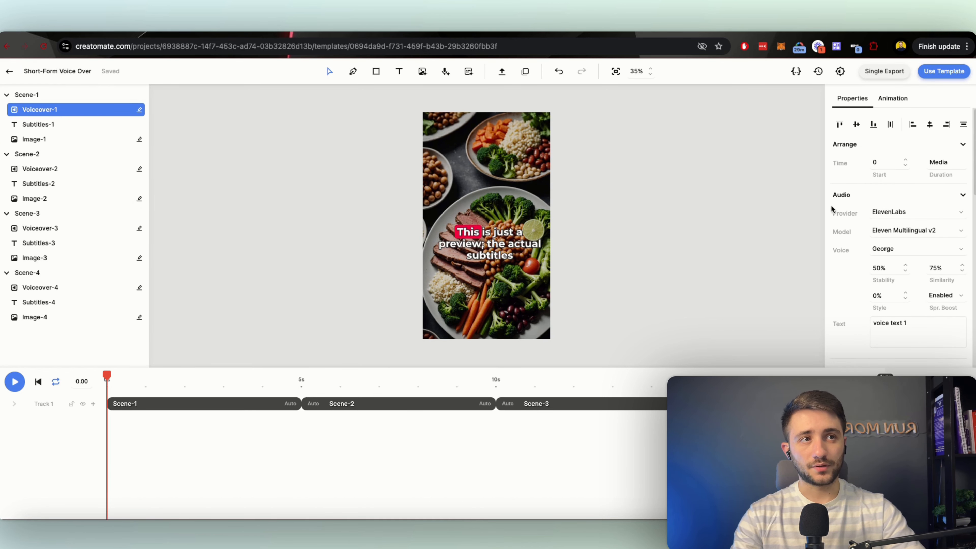
pyautogui.click(917, 214)
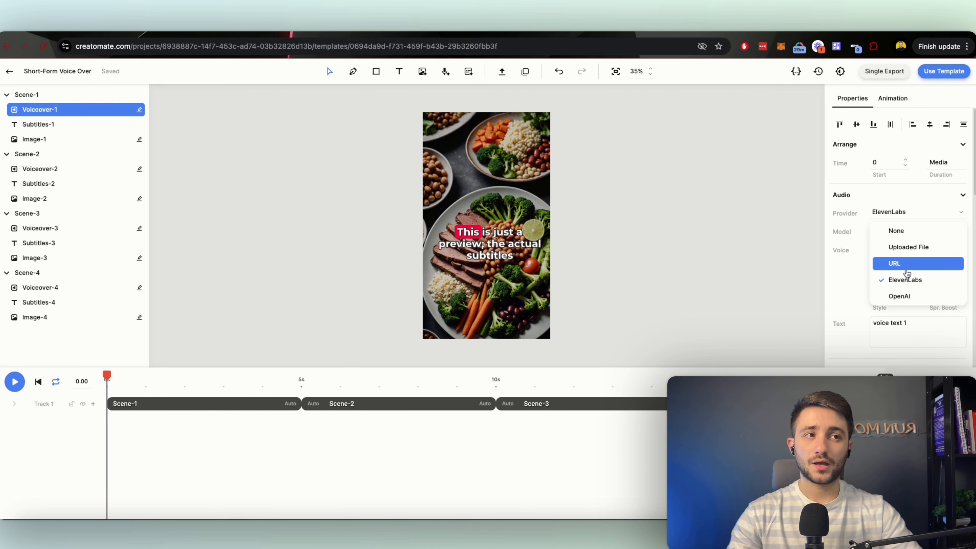
pyautogui.click(917, 280)
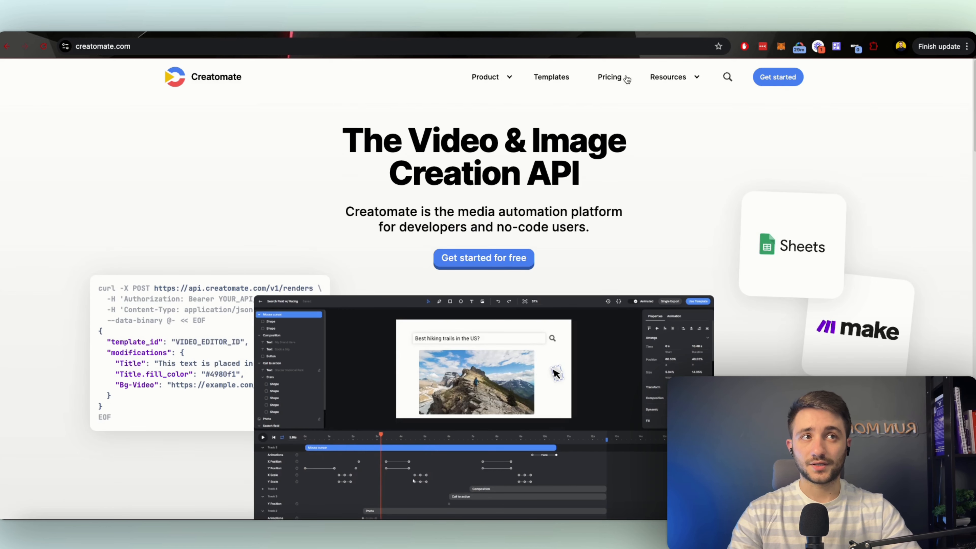
# Go from the Creatomate homepage to the project dashboard and open the project settings
pyautogui.click(783, 75)
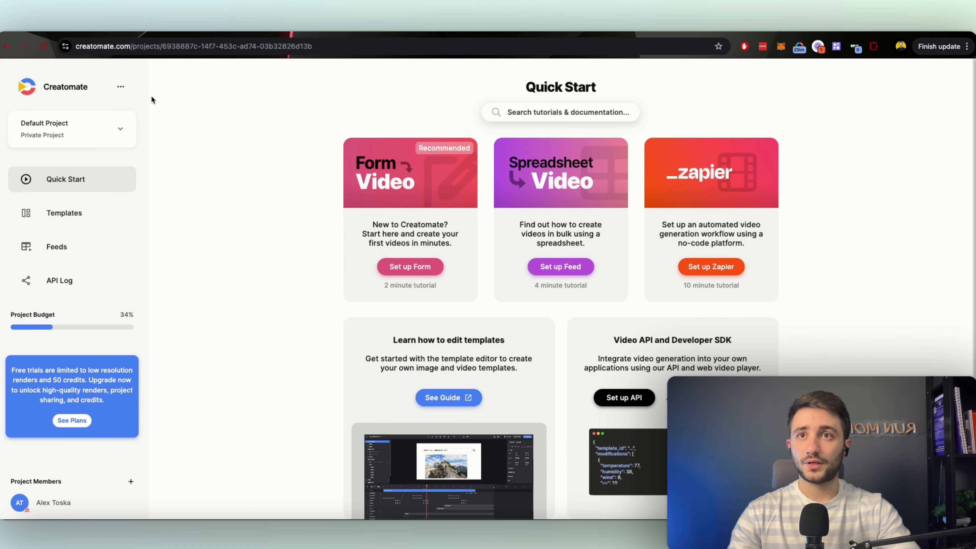
pyautogui.click(120, 87)
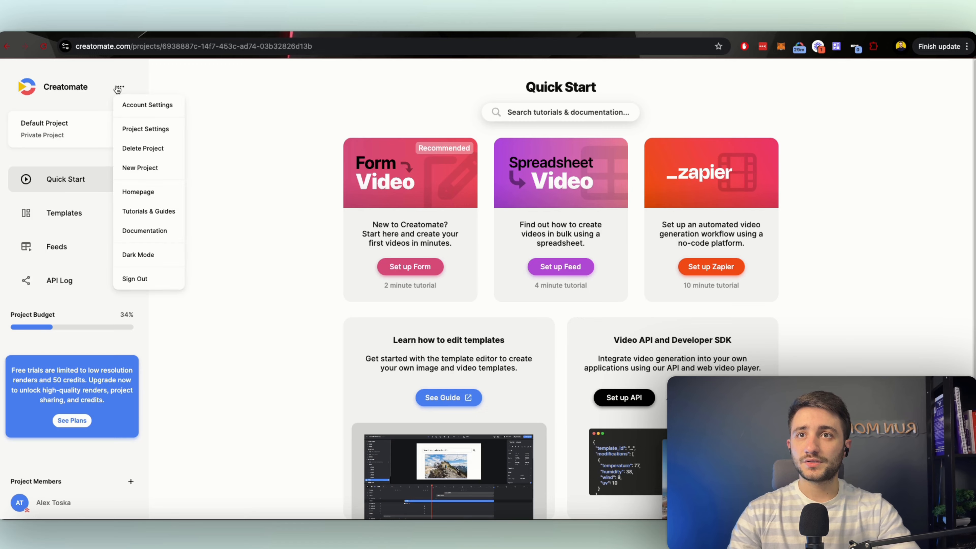
pyautogui.click(142, 131)
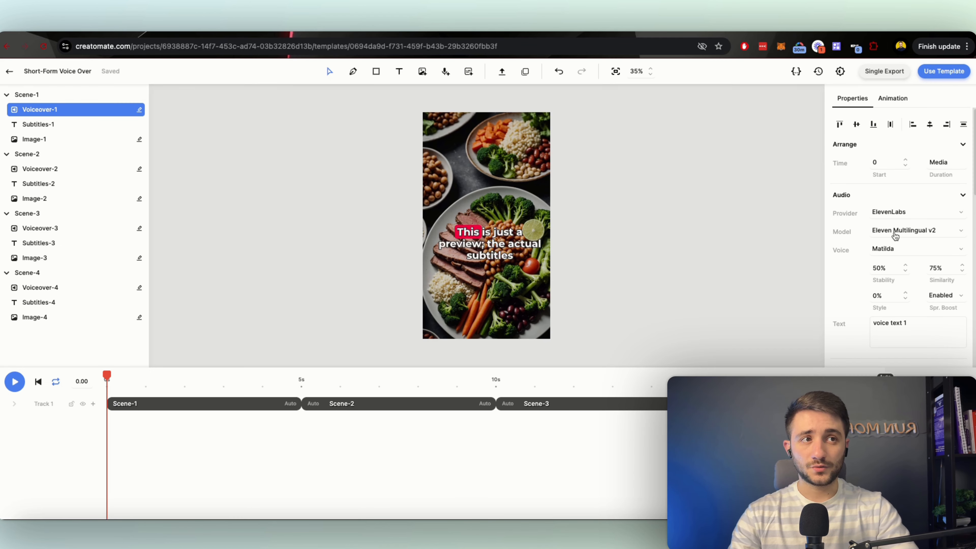
# Choose the Eleven Multilingual v2 model for Voiceover-1 and look through the voices it offers
pyautogui.click(896, 235)
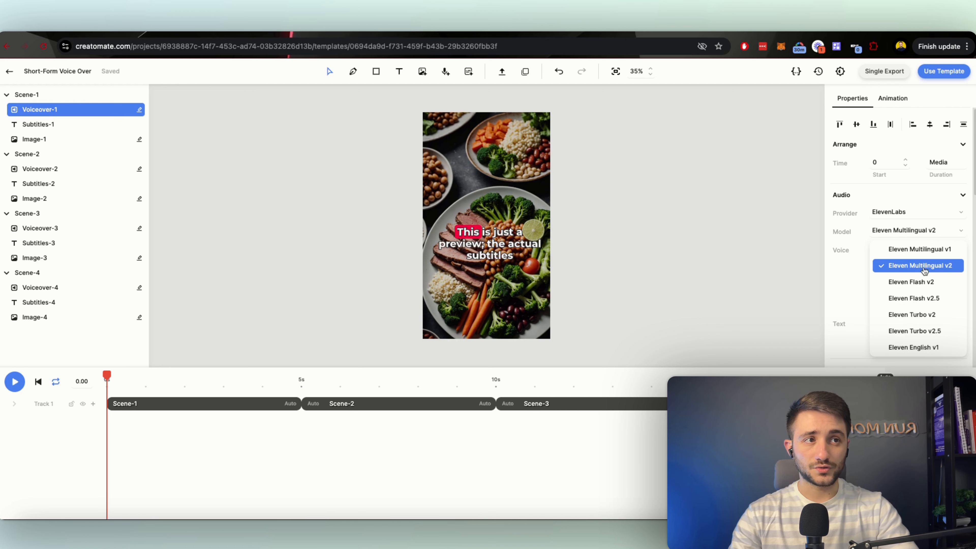
pyautogui.click(913, 266)
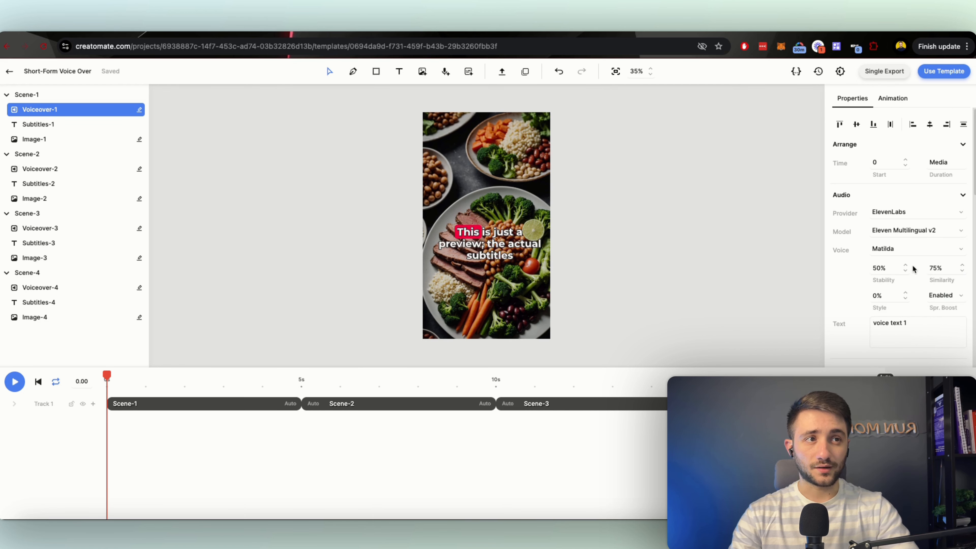
pyautogui.click(898, 253)
pyautogui.scroll(-5, 911, 350)
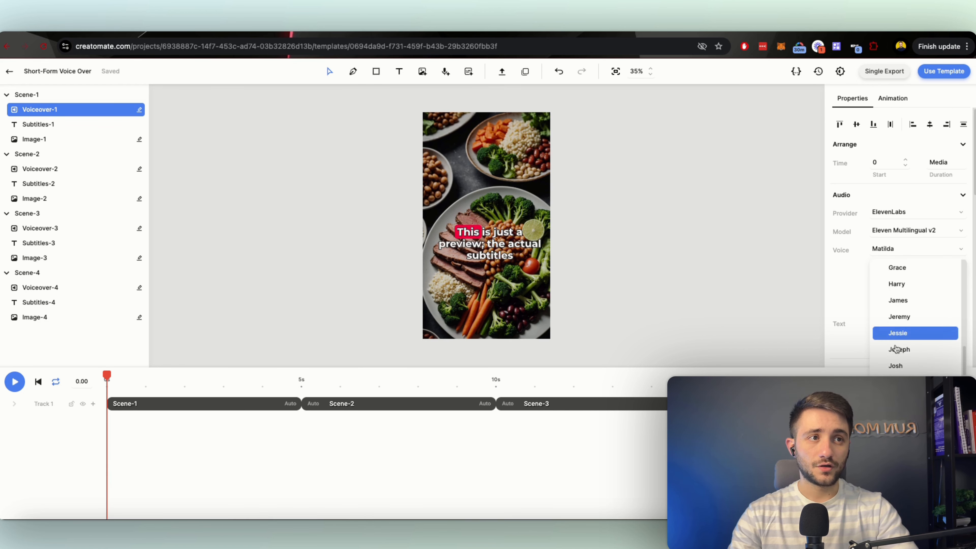
pyautogui.scroll(10, 912, 349)
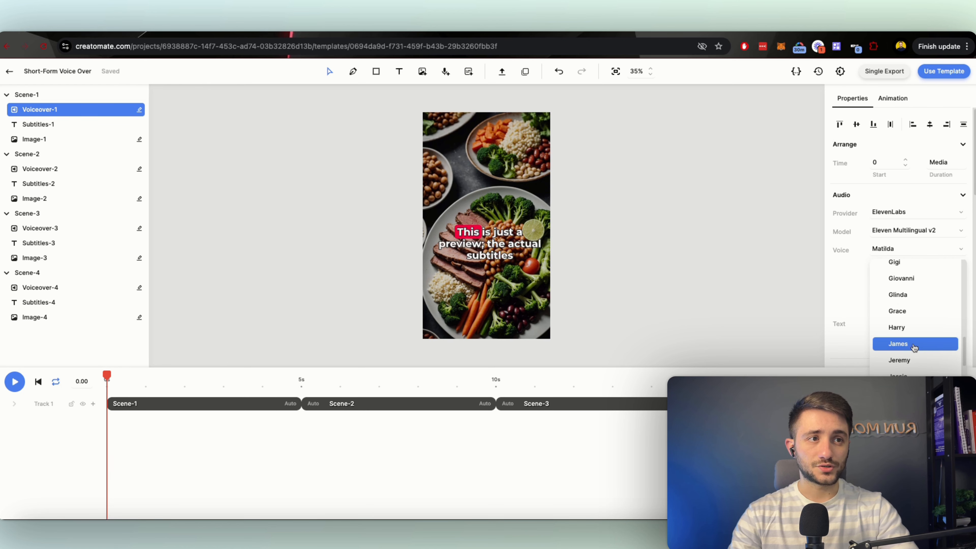
# Open the custom ElevenLabs voice entry for Voiceover-1, highlight the voice ID and close the dialog without changing the ID
pyautogui.click(908, 268)
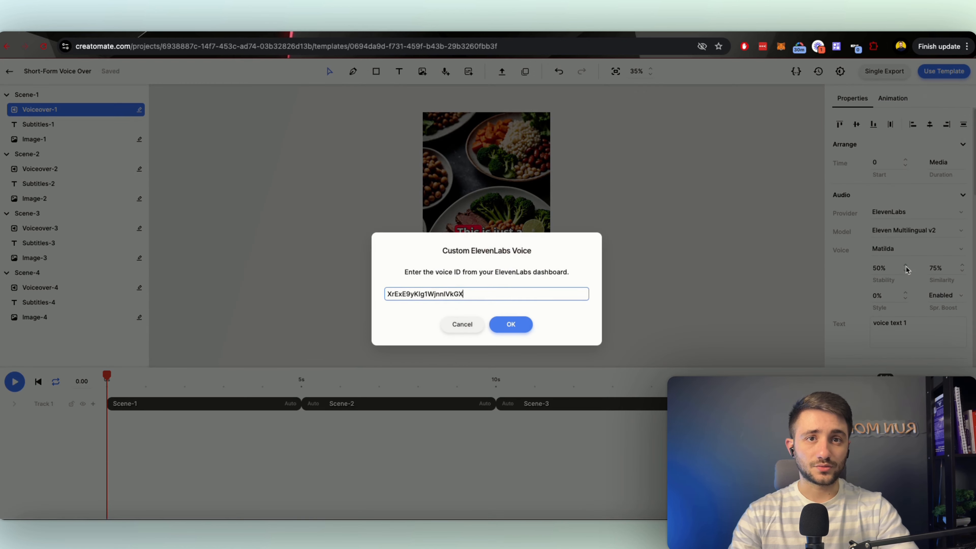
pyautogui.moveTo(474, 290); pyautogui.dragTo(342, 290)
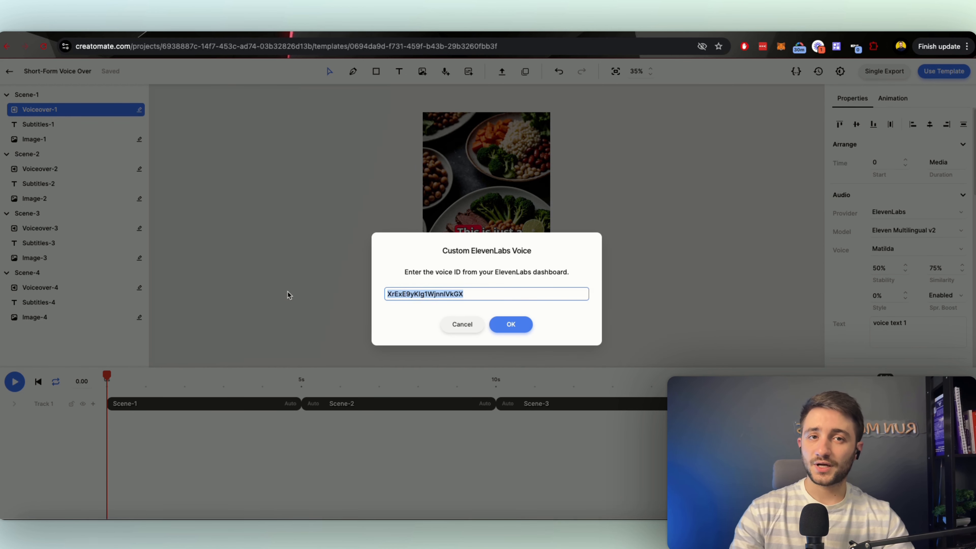
pyautogui.click(436, 293)
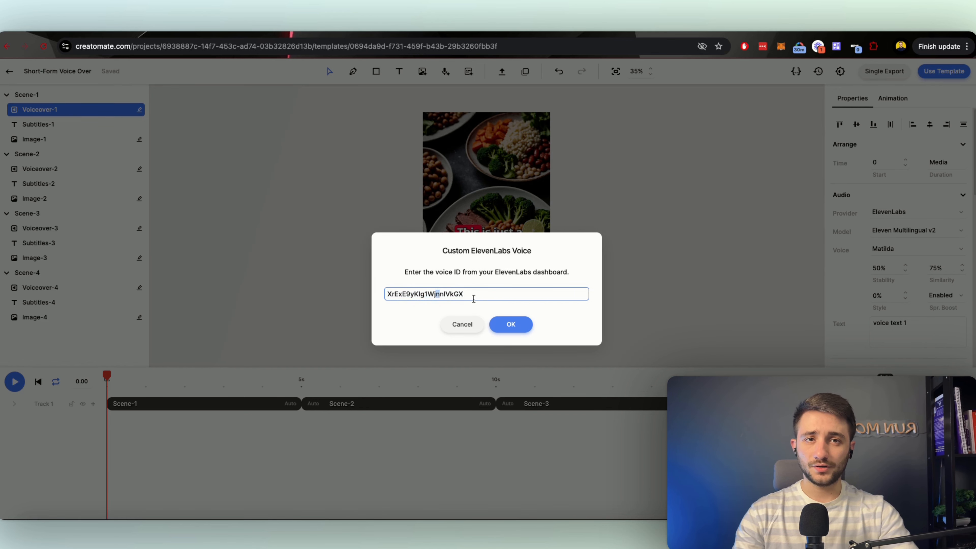
pyautogui.moveTo(474, 298); pyautogui.dragTo(282, 296)
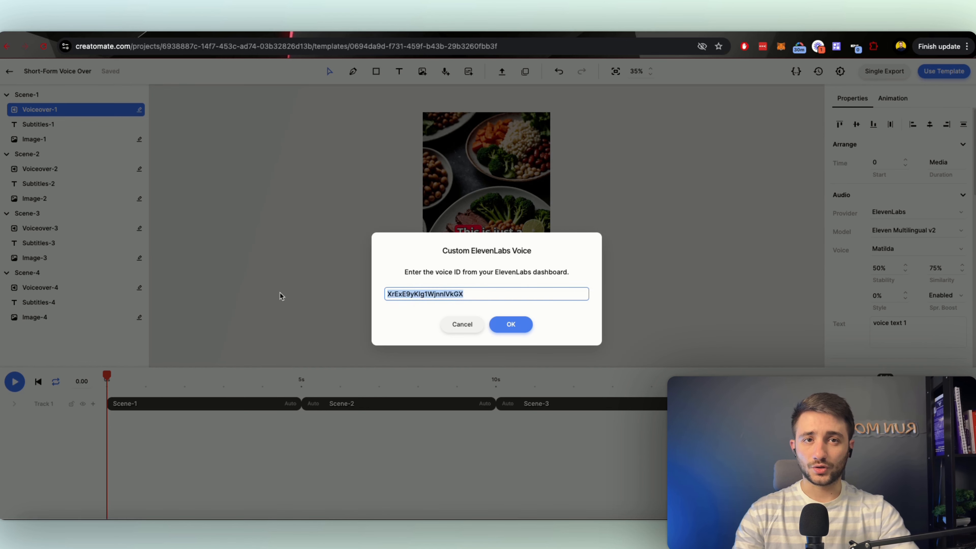
pyautogui.click(511, 324)
# Look through the ElevenLabs voices offered for Voiceover-1 and choose George
pyautogui.click(882, 250)
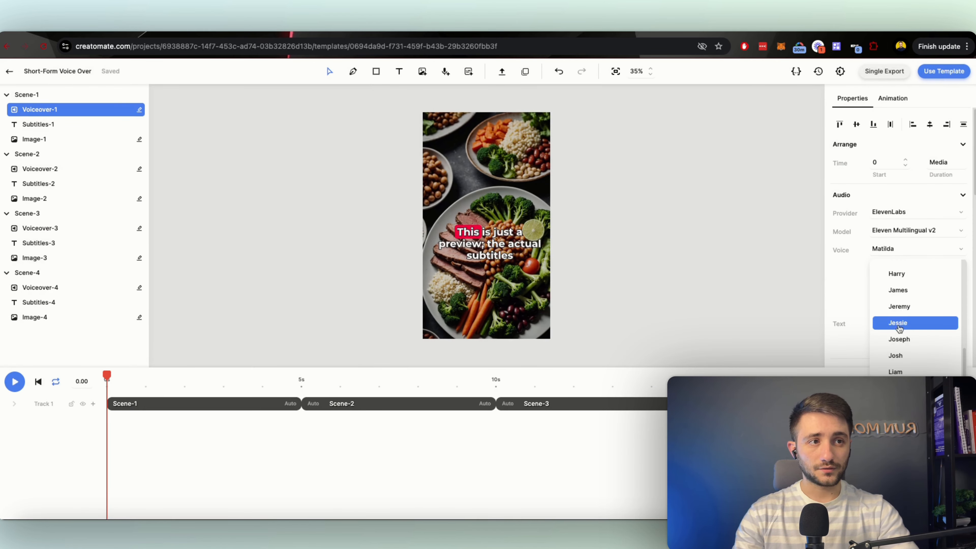
pyautogui.scroll(-4, 911, 331)
pyautogui.scroll(5, 914, 338)
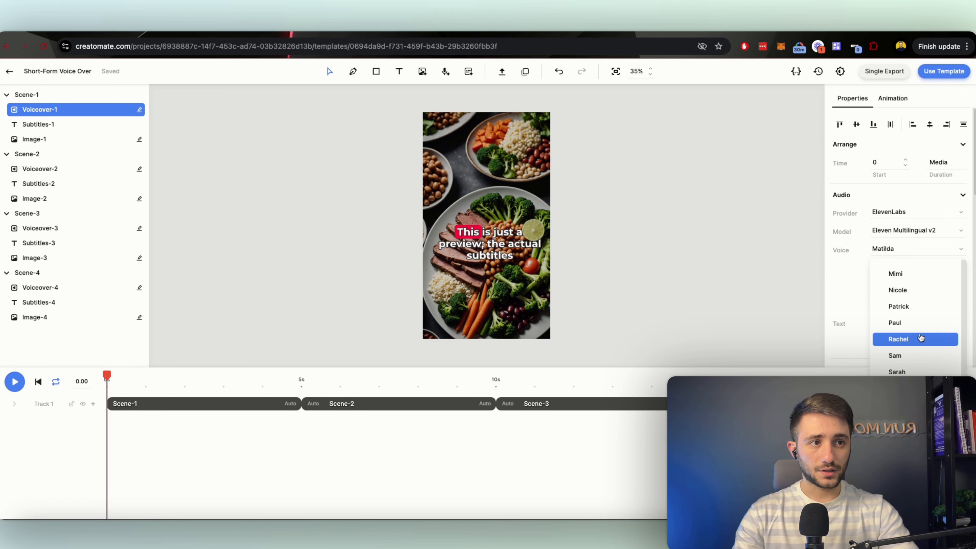
pyautogui.scroll(-9, 920, 349)
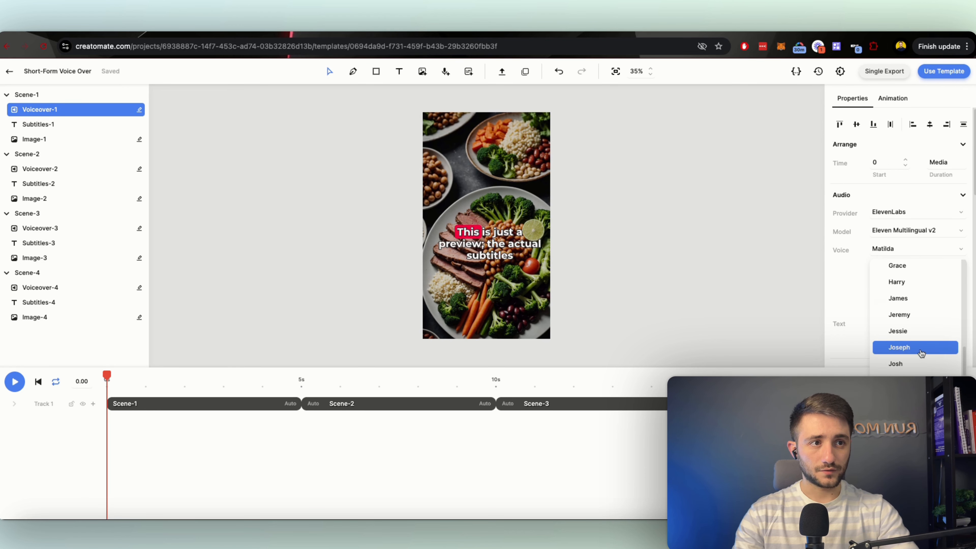
pyautogui.scroll(8, 921, 348)
pyautogui.scroll(-4, 910, 336)
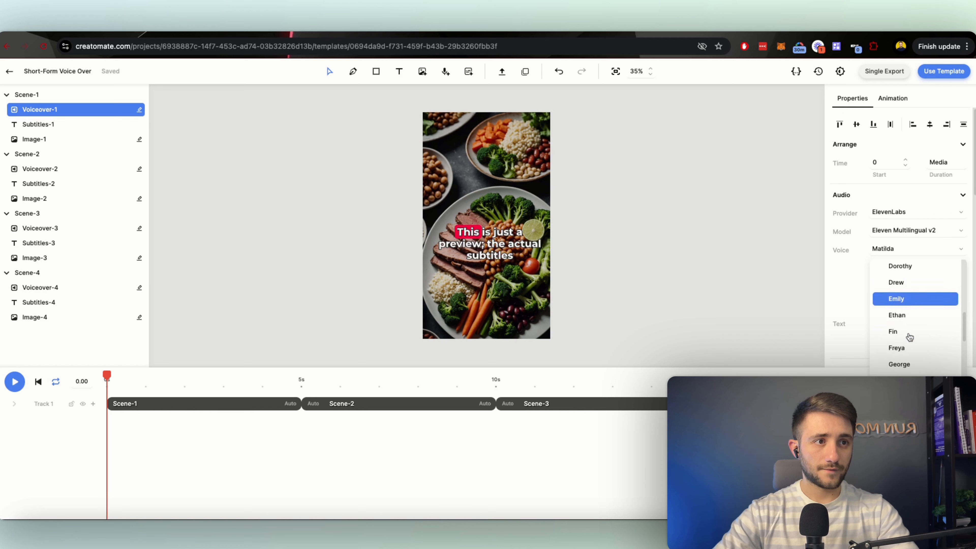
pyautogui.click(909, 334)
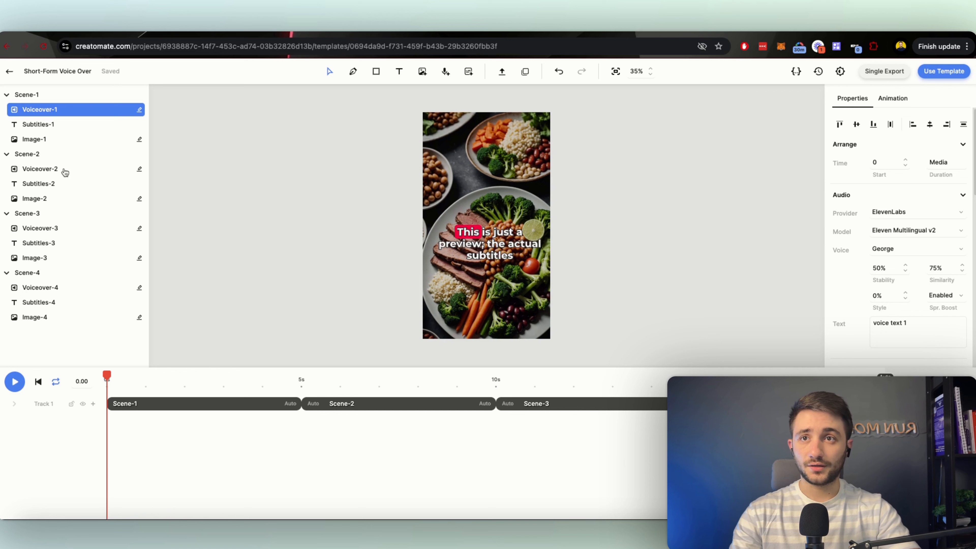
# Check the provider, model and voice settings of Voiceover-2, Voiceover-3 and Voiceover-4
pyautogui.click(65, 171)
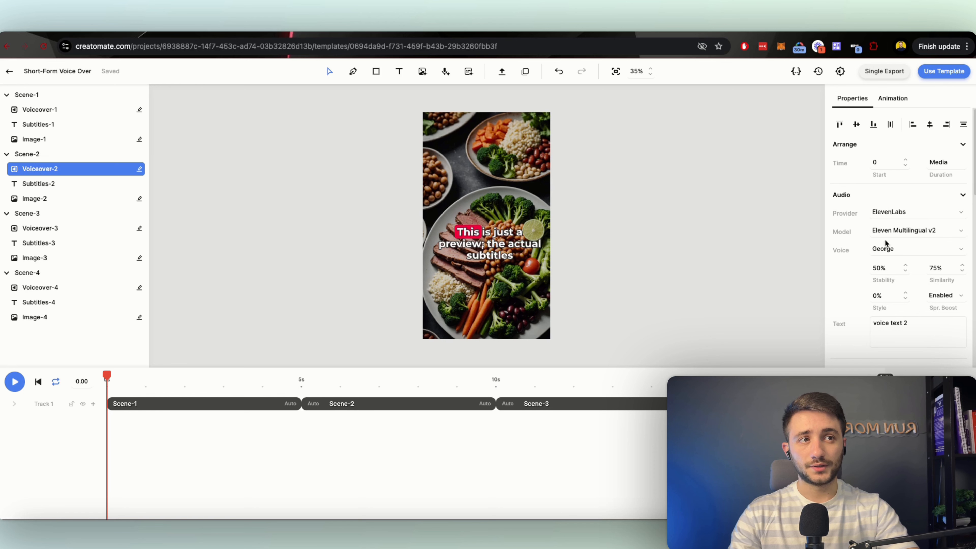
pyautogui.click(45, 230)
pyautogui.click(41, 287)
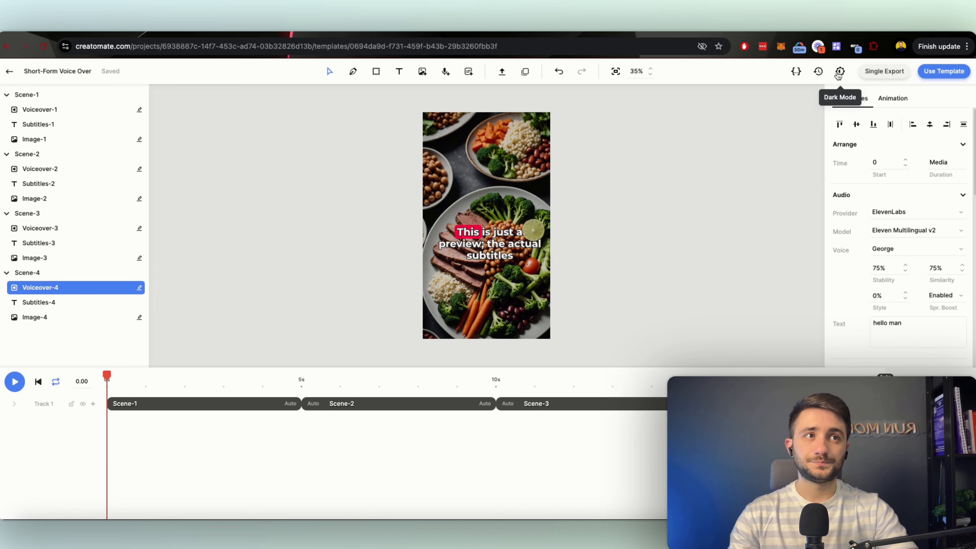
# Open the template's API integration example and highlight the POST renders URL in the cURL request
pyautogui.click(953, 75)
pyautogui.click(417, 399)
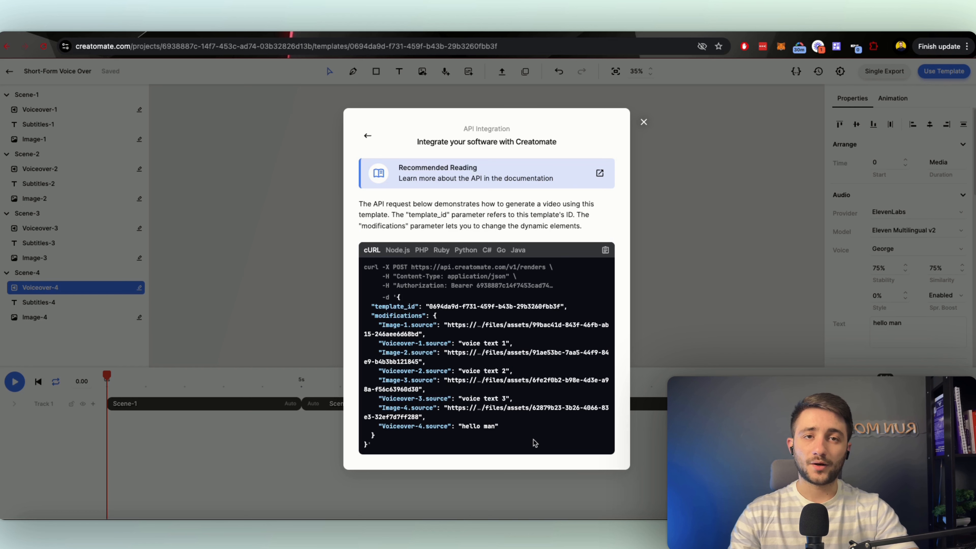
pyautogui.moveTo(534, 439); pyautogui.dragTo(395, 326)
pyautogui.click(364, 275)
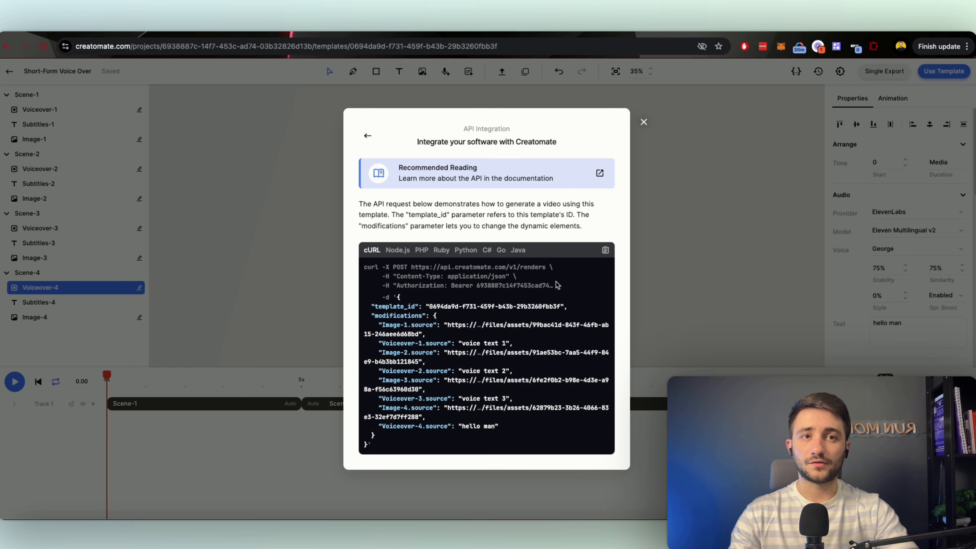
pyautogui.moveTo(393, 267); pyautogui.dragTo(555, 271)
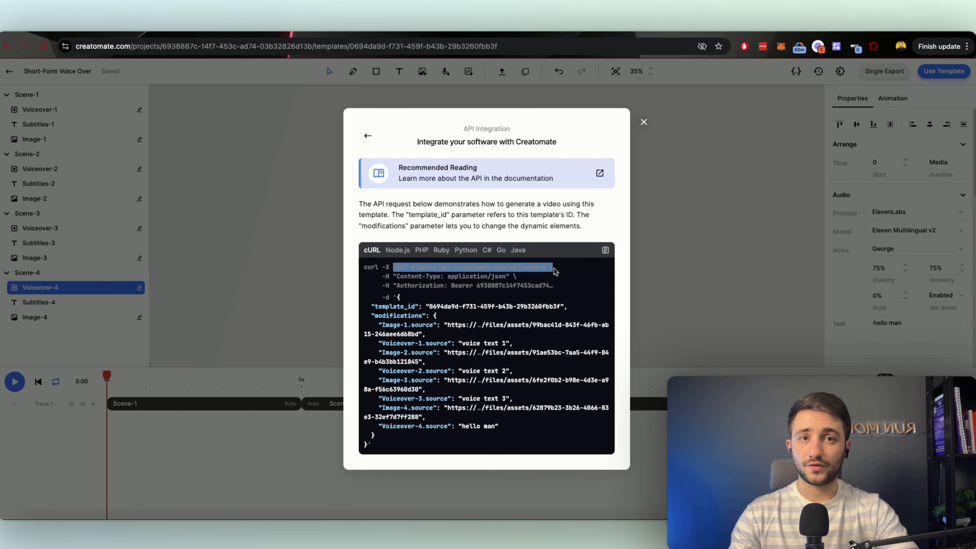
pyautogui.moveTo(411, 268); pyautogui.dragTo(569, 270)
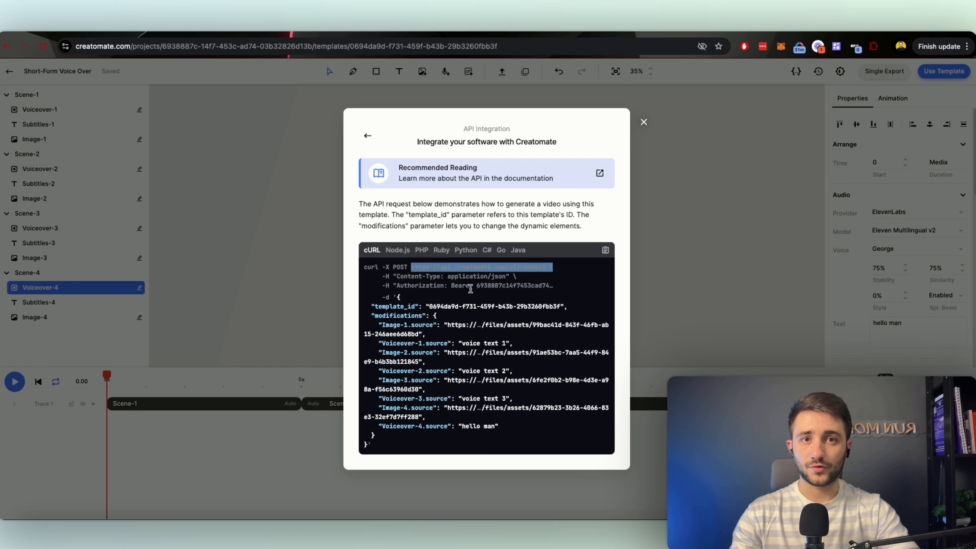
# Highlight the authorization and content-type headers, the JSON body and the template_id line of the cURL request
pyautogui.click(381, 277)
pyautogui.moveTo(381, 283); pyautogui.dragTo(601, 285)
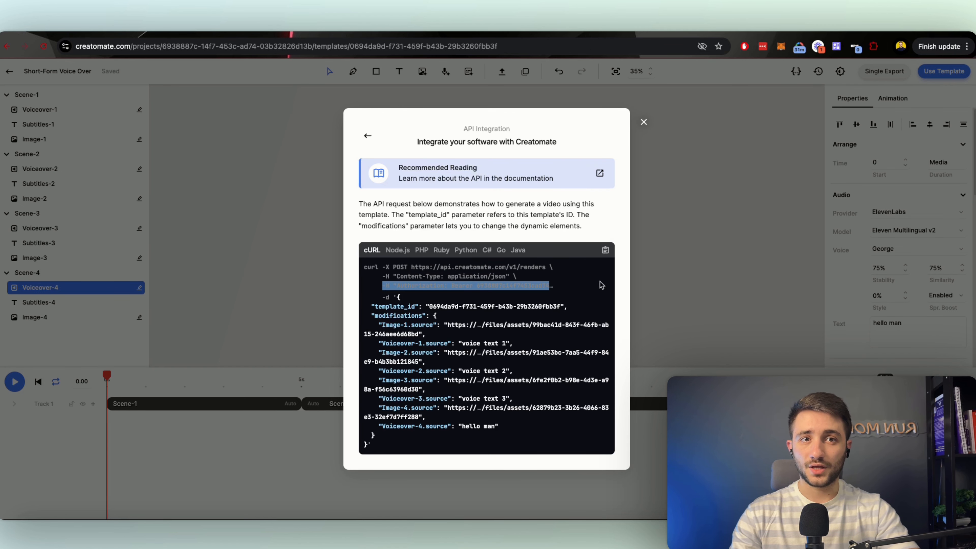
pyautogui.moveTo(386, 277); pyautogui.dragTo(516, 277)
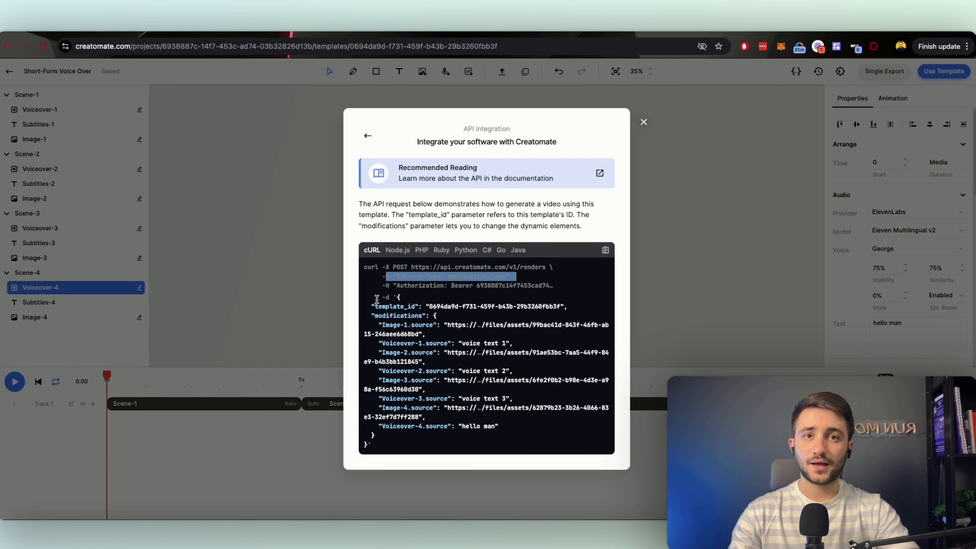
pyautogui.moveTo(394, 297); pyautogui.dragTo(527, 436)
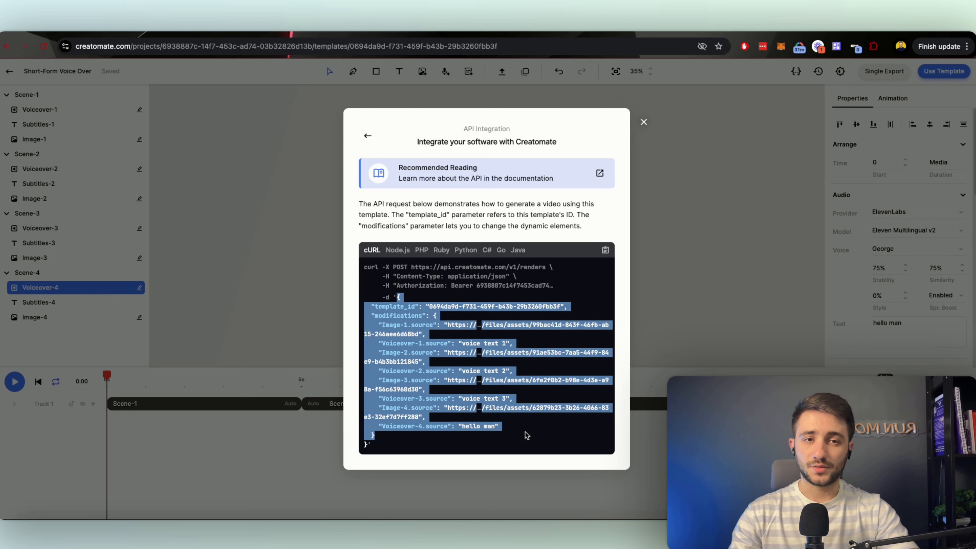
pyautogui.click(383, 308)
pyautogui.moveTo(577, 307); pyautogui.dragTo(402, 321)
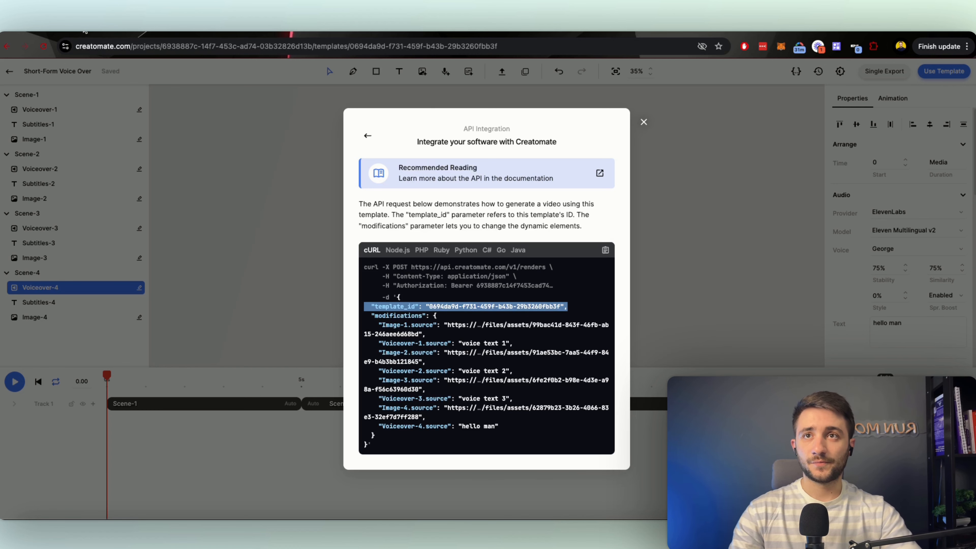
# Switch to the n8n Video Gen workflow and review the header and body parameters of the HTTP Request node before Google Sheets
pyautogui.hotkey('ctrl', 'Tab')
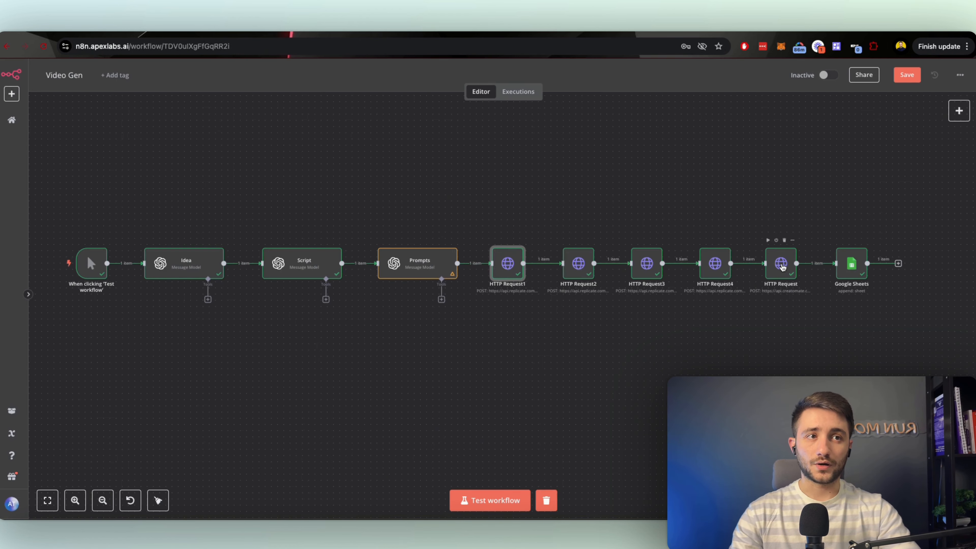
pyautogui.click(783, 267)
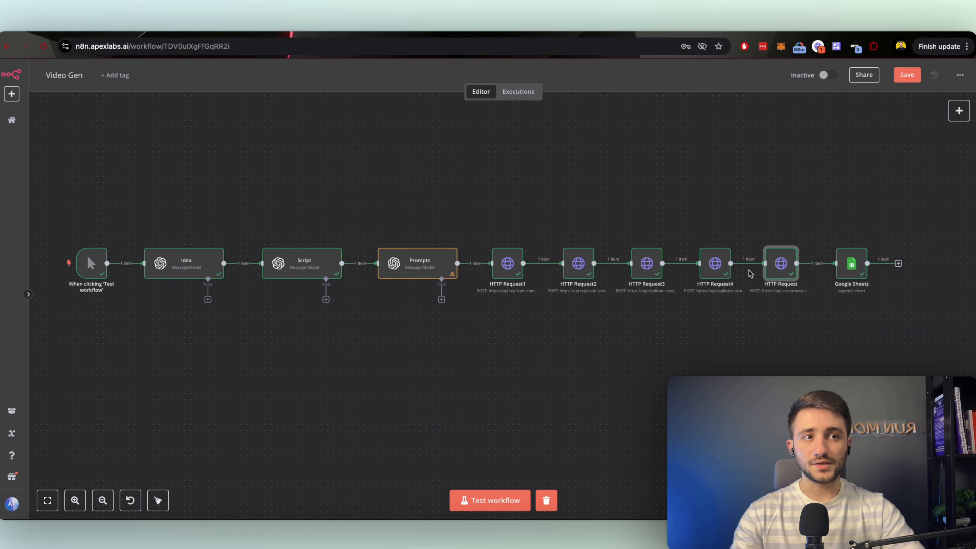
pyautogui.press('Return')
pyautogui.scroll(-5, 485, 312)
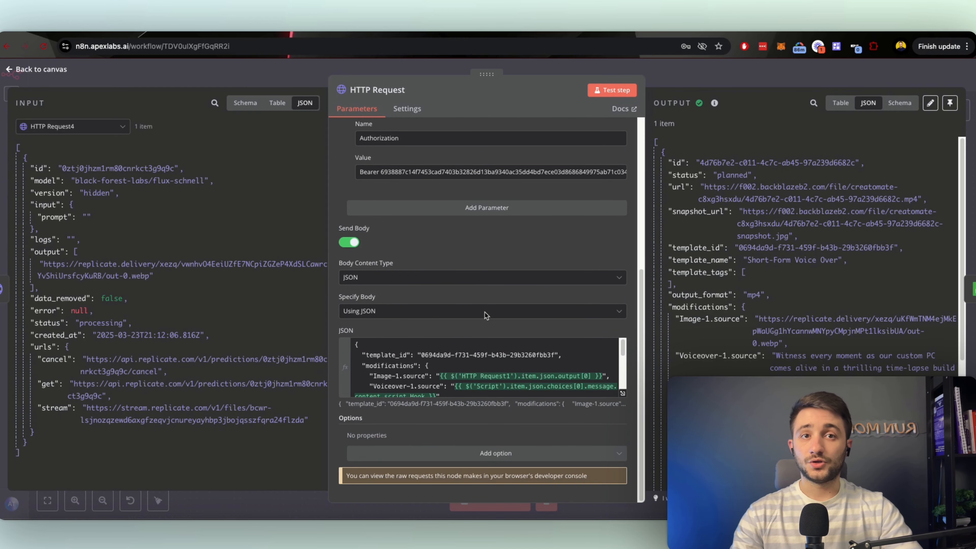
pyautogui.scroll(5, 485, 313)
pyautogui.scroll(-5, 498, 283)
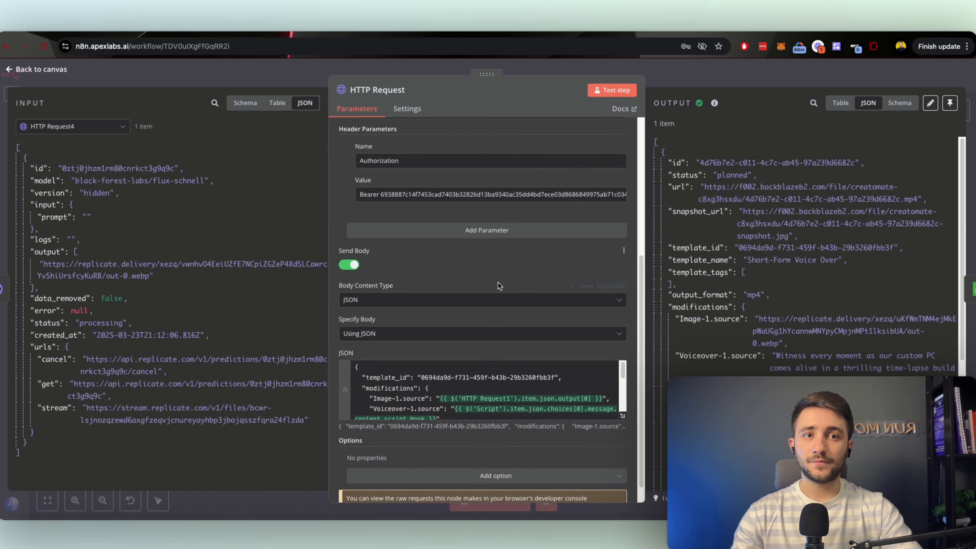
# Expand the JSON body expression to examine its image and voiceover mappings, and return to the canvas
pyautogui.click(623, 393)
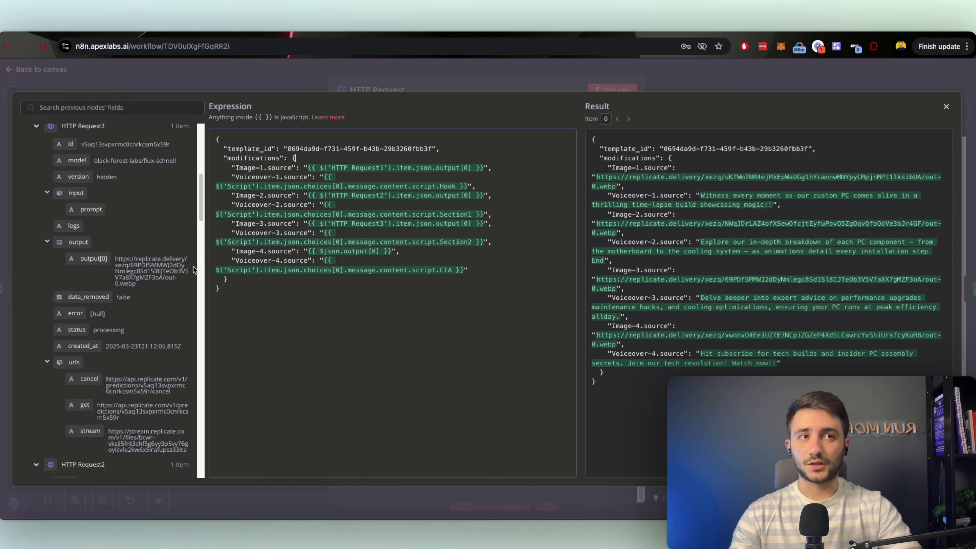
pyautogui.click(567, 71)
pyautogui.click(600, 72)
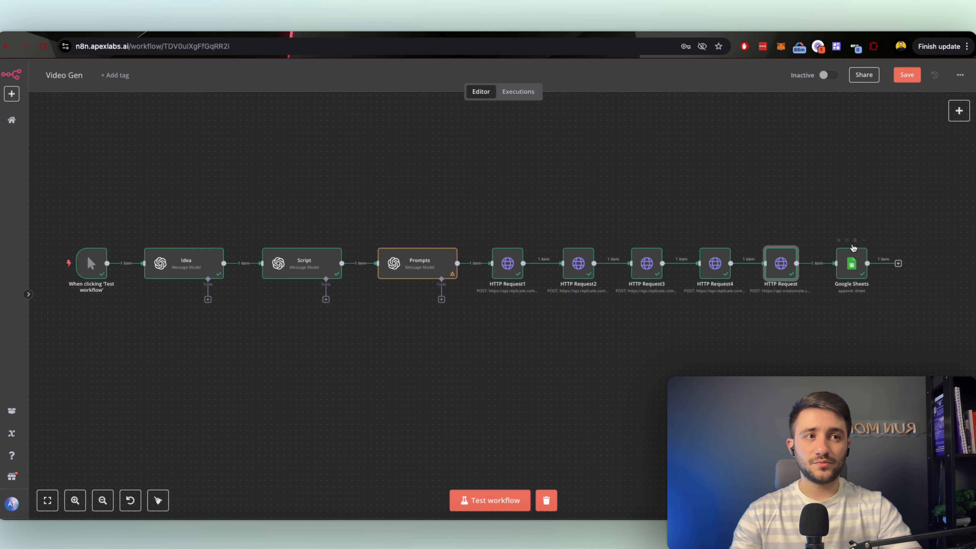
# Review the Google Sheets node and the title, description and script cells in the Video Gen spreadsheet, and return to the canvas
pyautogui.doubleClick(853, 263)
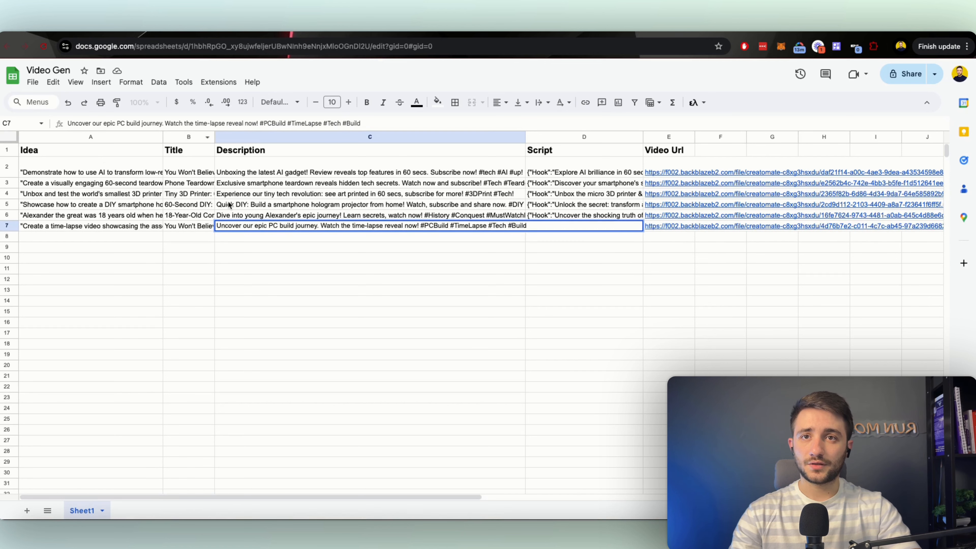
pyautogui.click(188, 216)
pyautogui.click(312, 208)
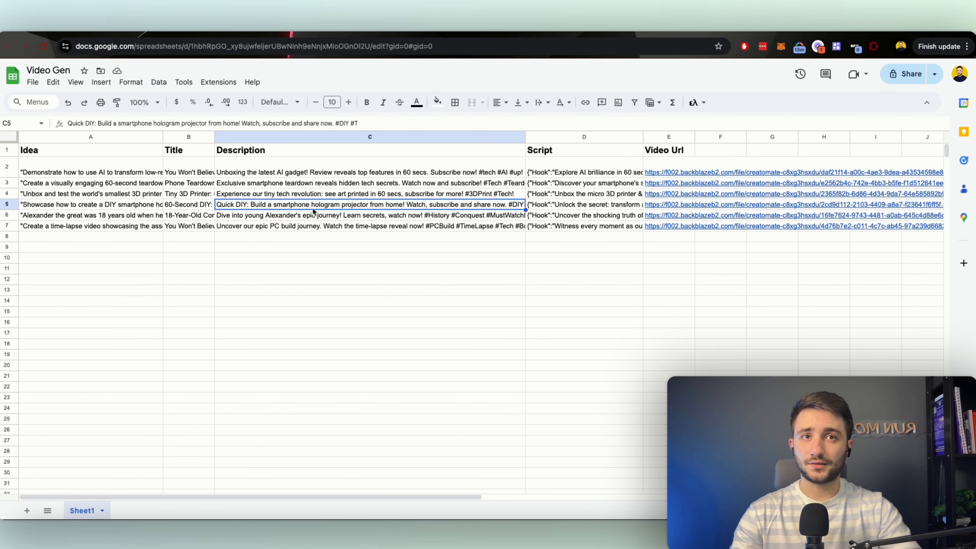
pyautogui.click(628, 207)
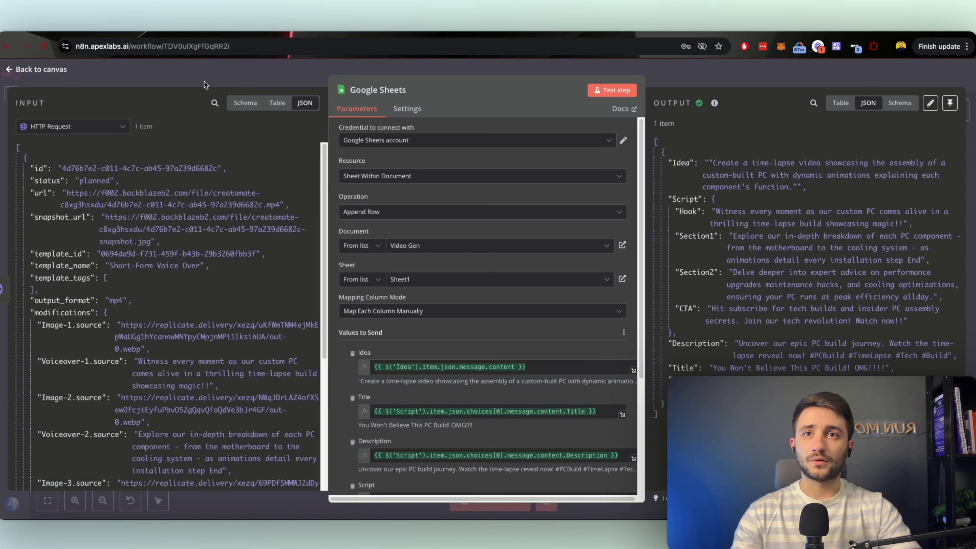
pyautogui.click(204, 82)
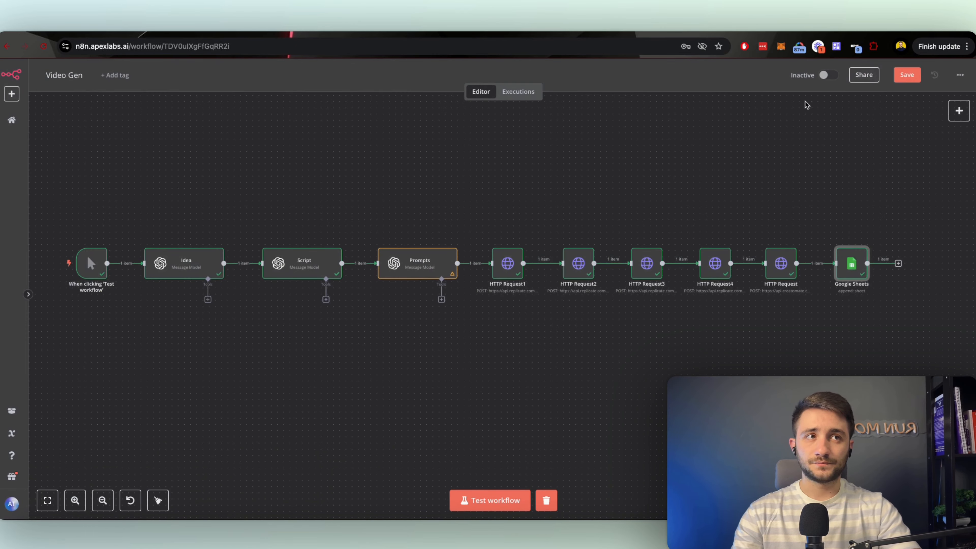
# Save the Video Gen workflow and start a test run
pyautogui.hotkey('ctrl', 's')
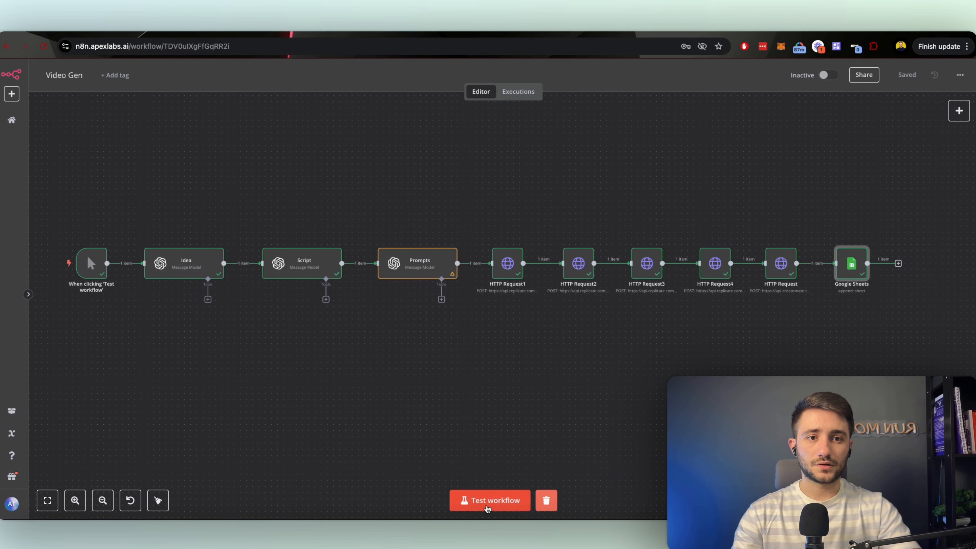
pyautogui.click(487, 500)
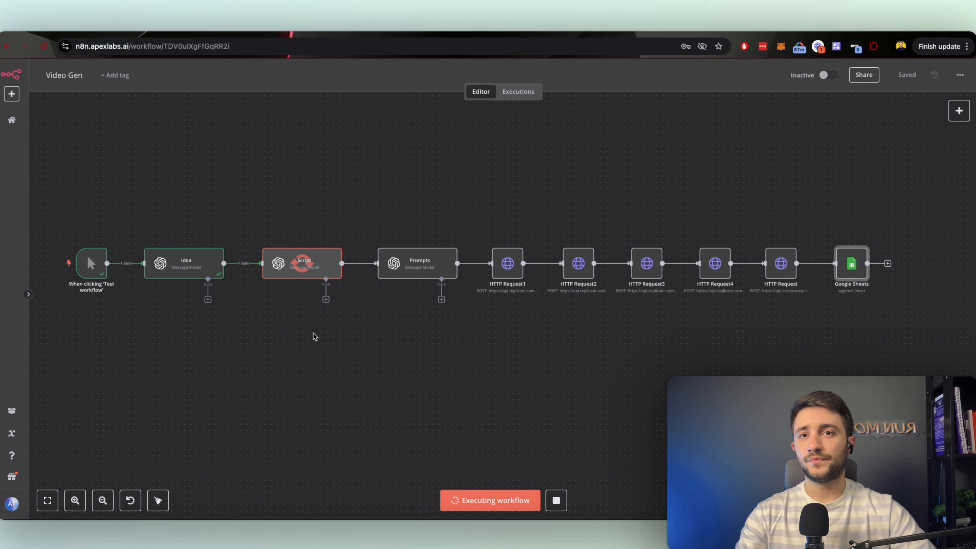
# Open the Idea node, highlight the generated idea in its output and return to the canvas
pyautogui.doubleClick(184, 263)
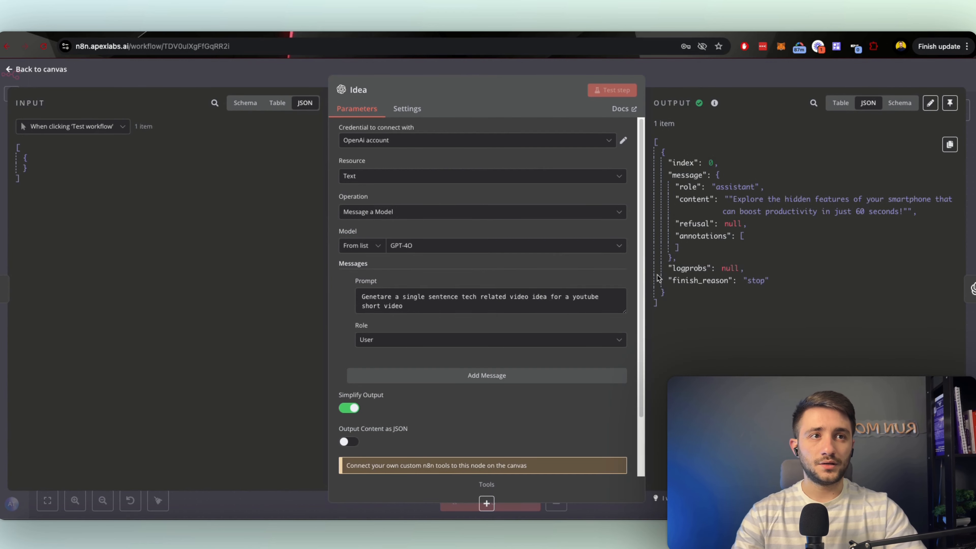
pyautogui.moveTo(730, 198); pyautogui.dragTo(919, 211)
pyautogui.click(921, 215)
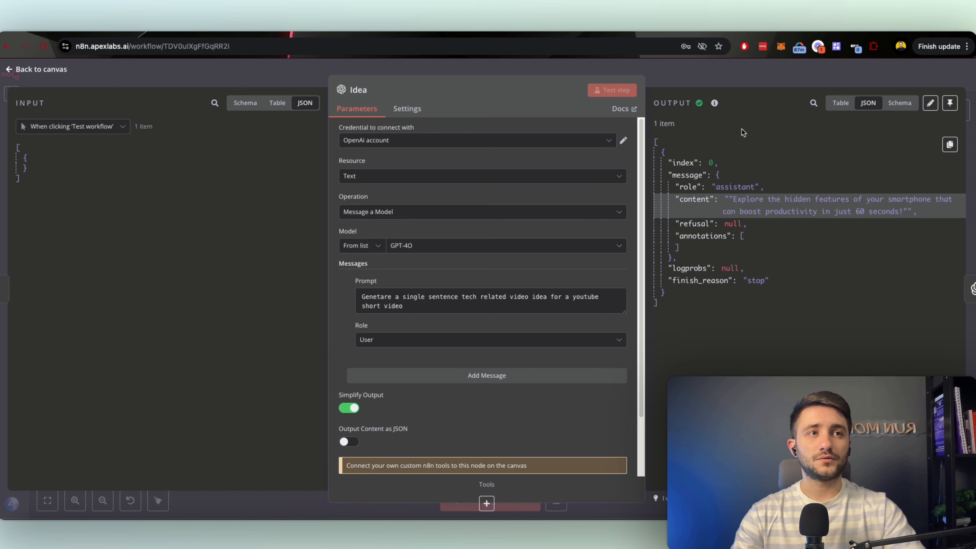
pyautogui.click(742, 86)
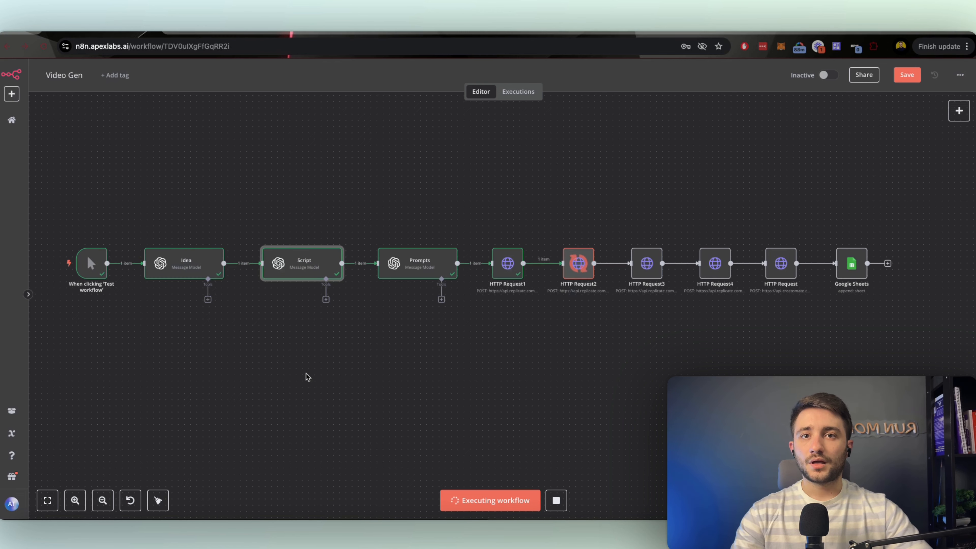
# Open the Script node, read through its generated script, title and description output, and close it
pyautogui.doubleClick(308, 274)
pyautogui.scroll(-5, 786, 360)
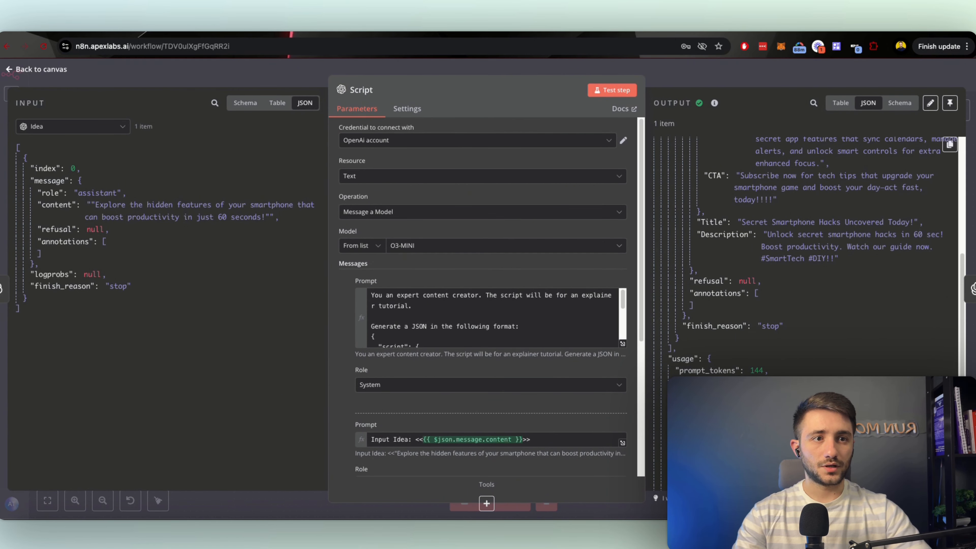
pyautogui.scroll(2, 666, 178)
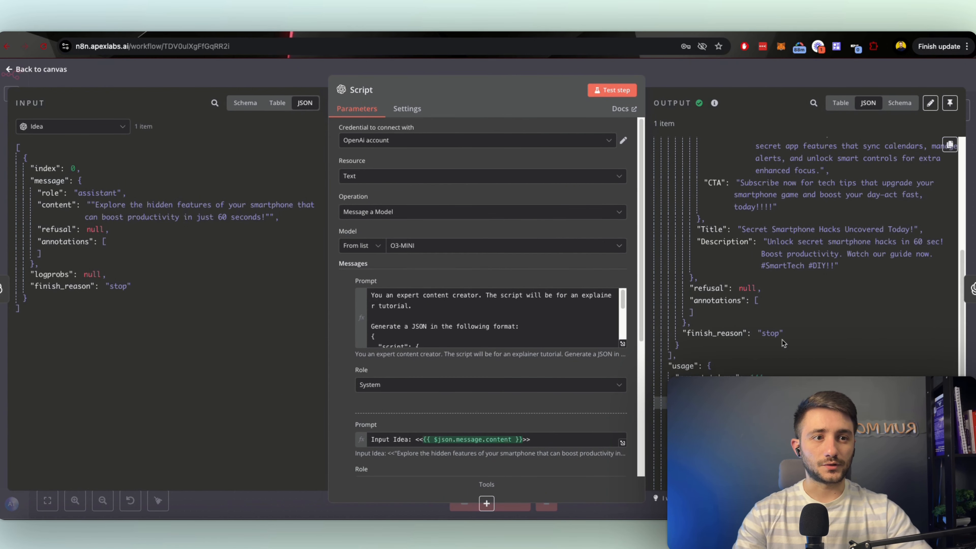
pyautogui.press('Escape')
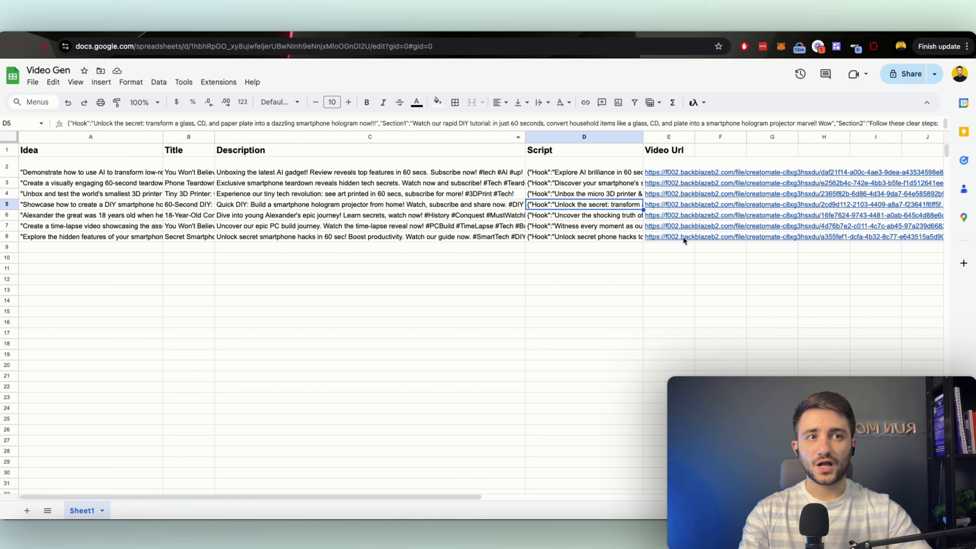
# Open the video link in row 8 of the Video Gen spreadsheet
pyautogui.click(677, 239)
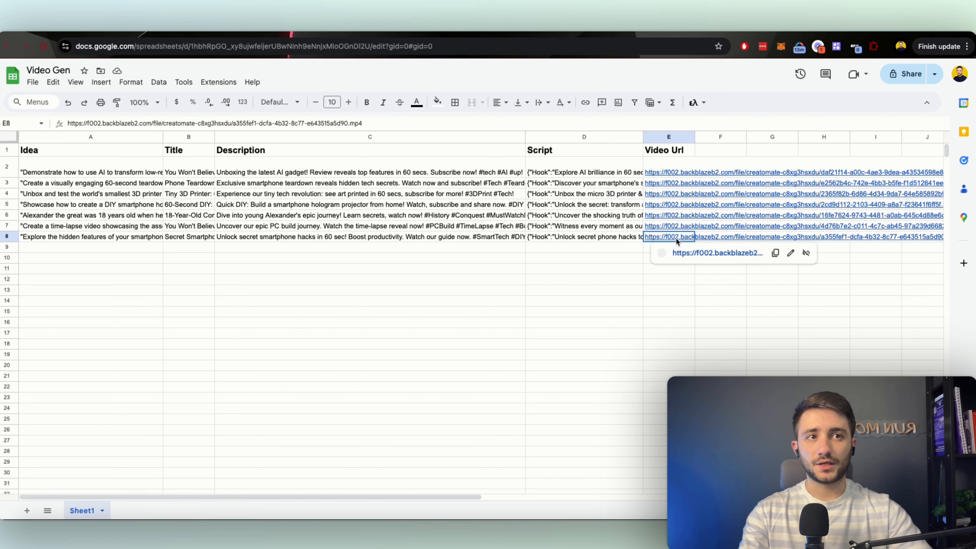
pyautogui.click(682, 253)
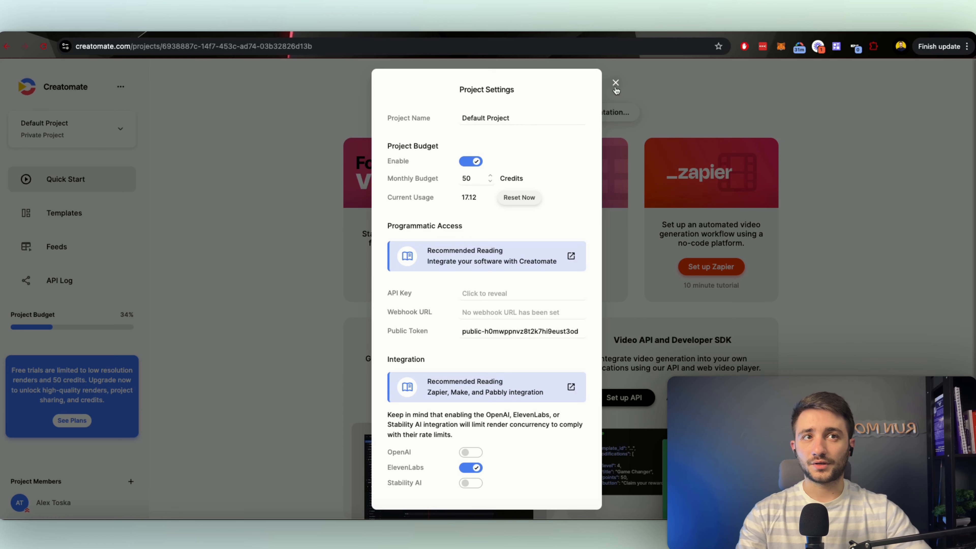
# Close the Creatomate project settings and open the project's API log
pyautogui.click(291, 206)
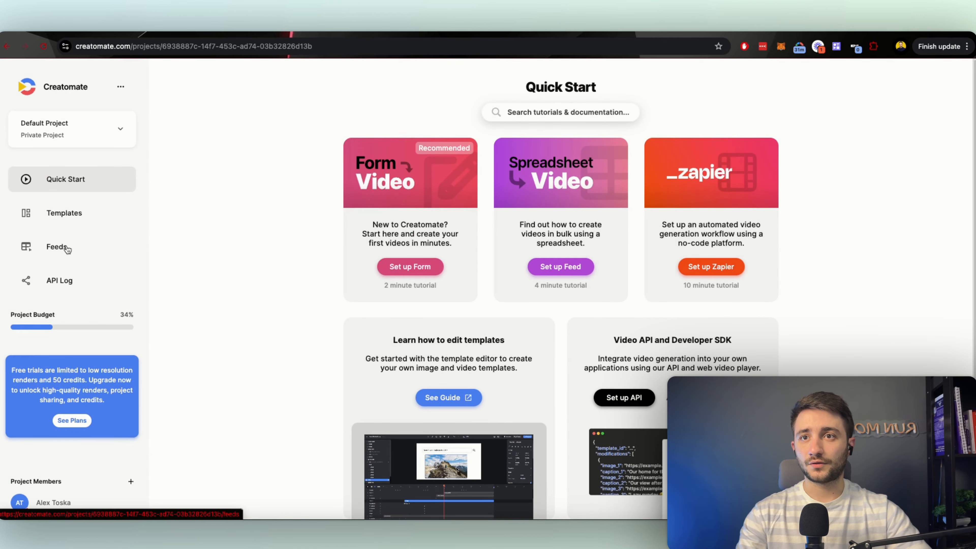
pyautogui.click(65, 286)
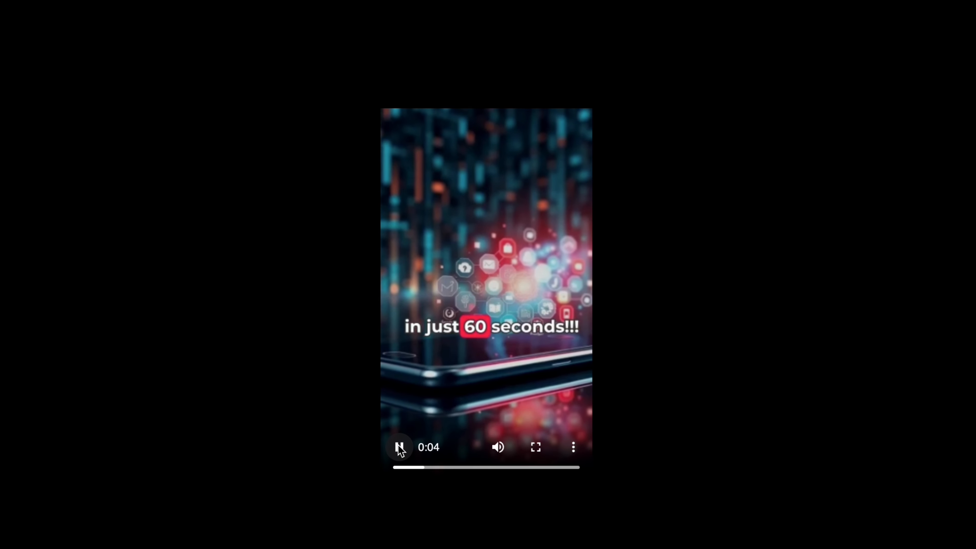
# Review the generated video with the volume raised, then mute it and jump between several points to inspect its scenes and captions
pyautogui.press('XF86AudioRaiseVolume')
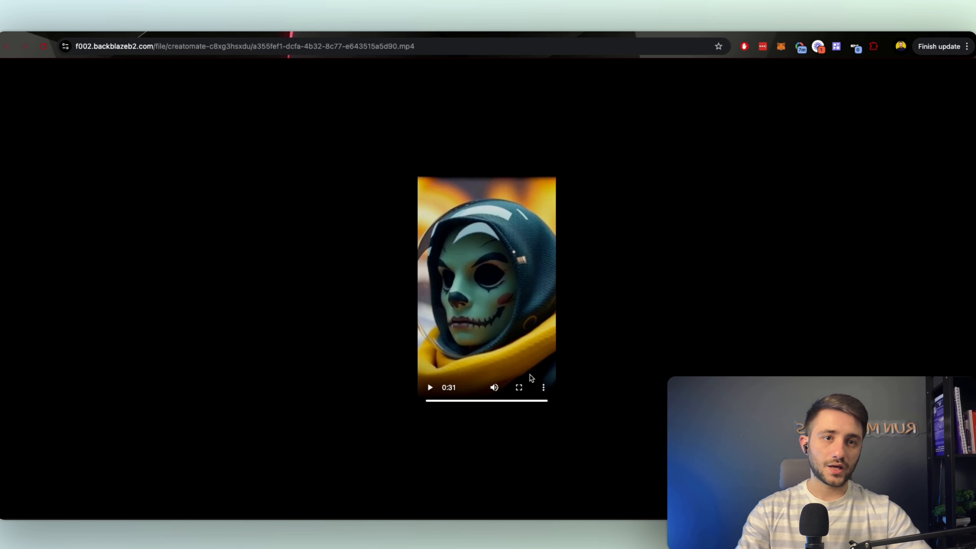
pyautogui.click(500, 389)
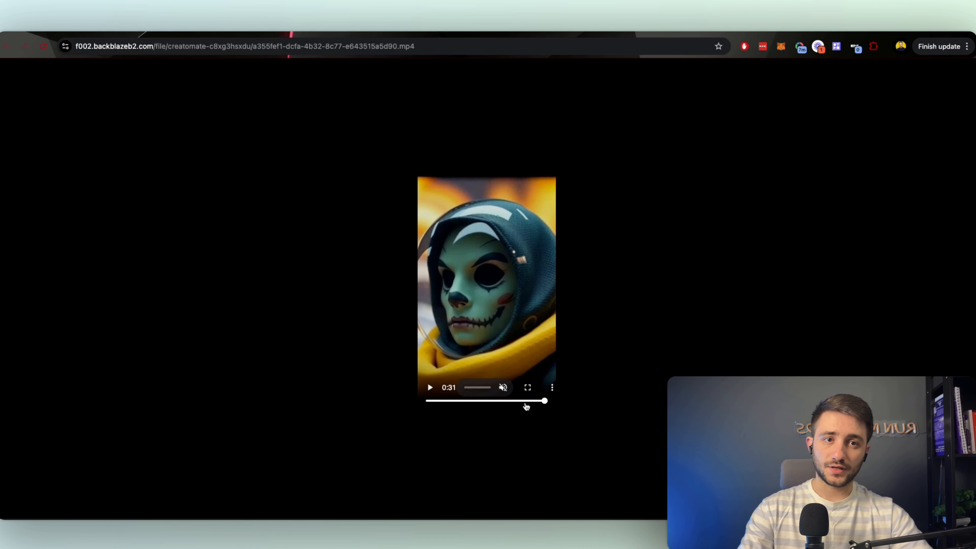
pyautogui.click(520, 403)
pyautogui.click(488, 402)
pyautogui.click(462, 402)
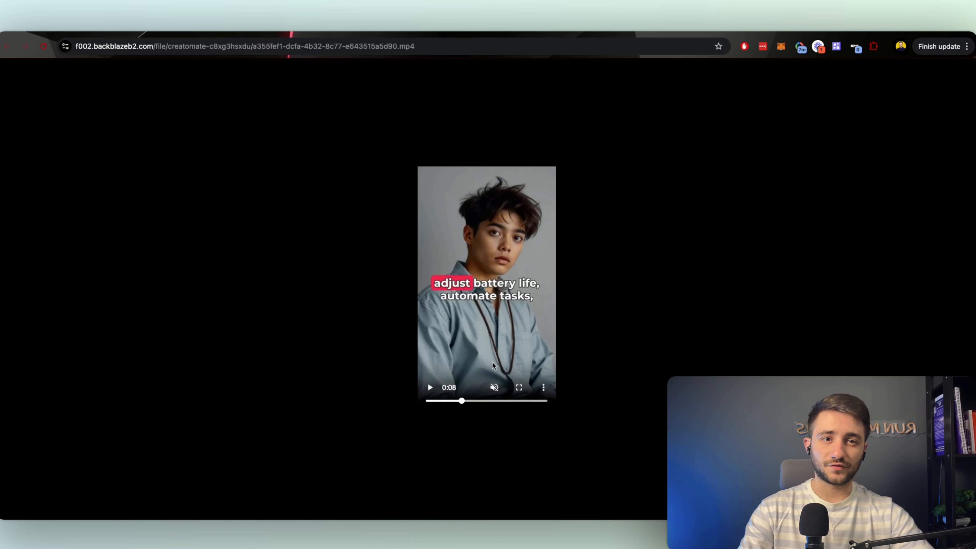
pyautogui.click(498, 401)
pyautogui.click(432, 403)
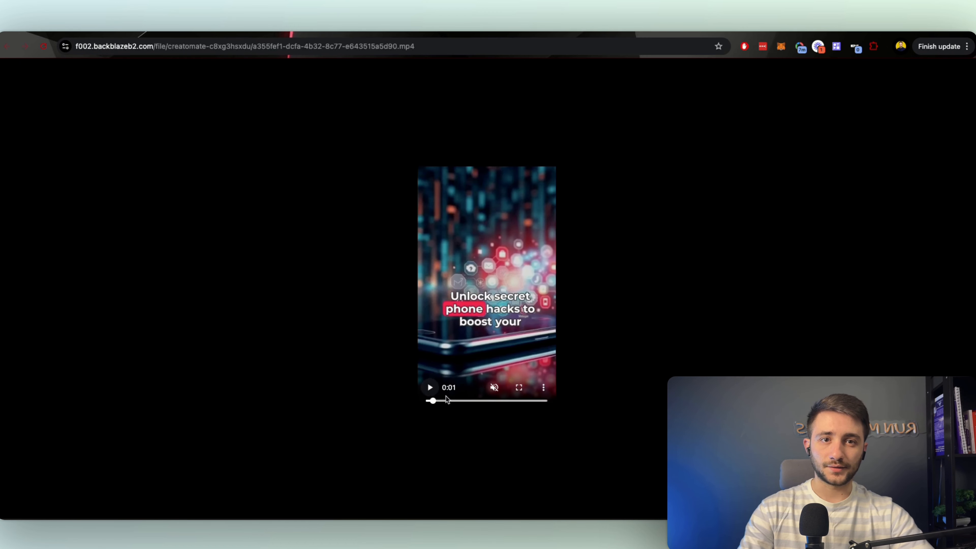
pyautogui.click(456, 402)
pyautogui.click(537, 402)
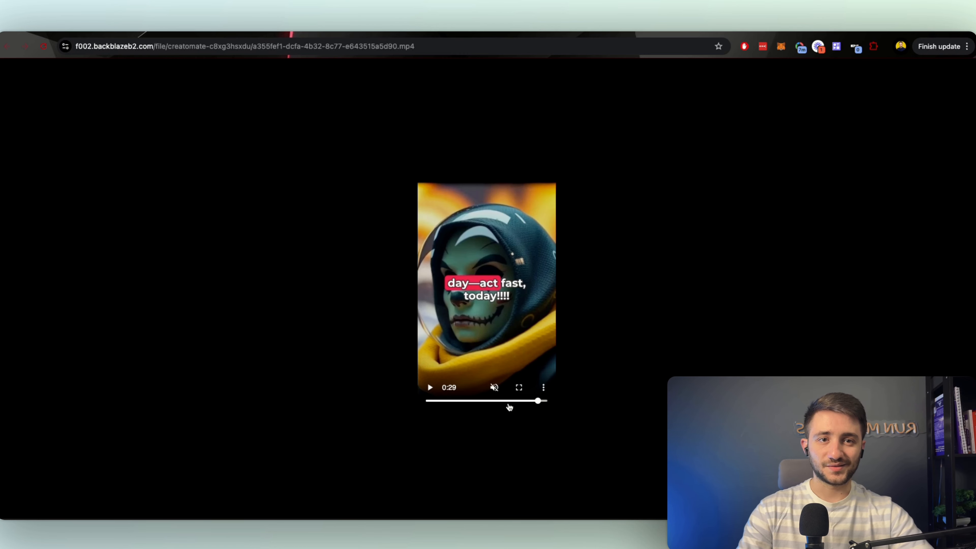
pyautogui.click(499, 401)
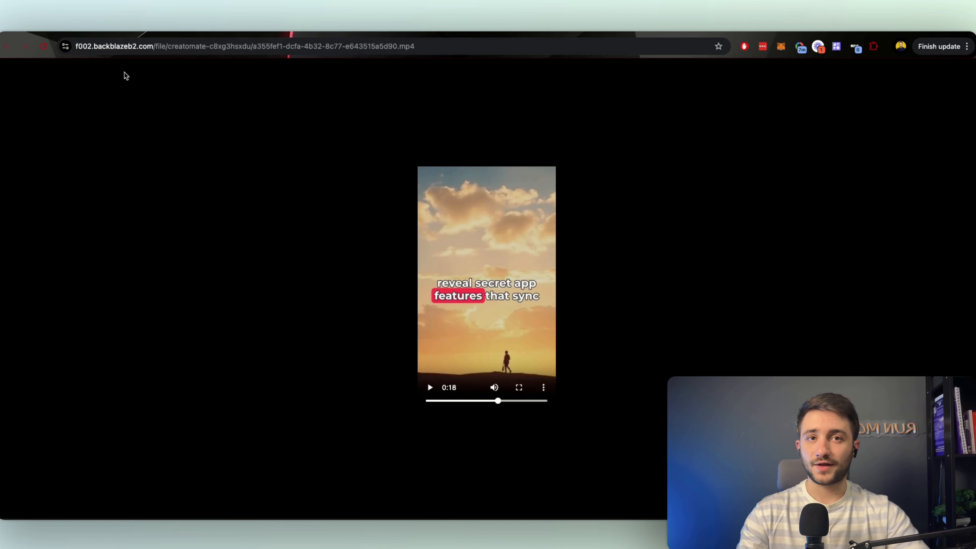
# Return to the Video Gen workflow in n8n and clear the selection of the Script node
pyautogui.click(105, 30)
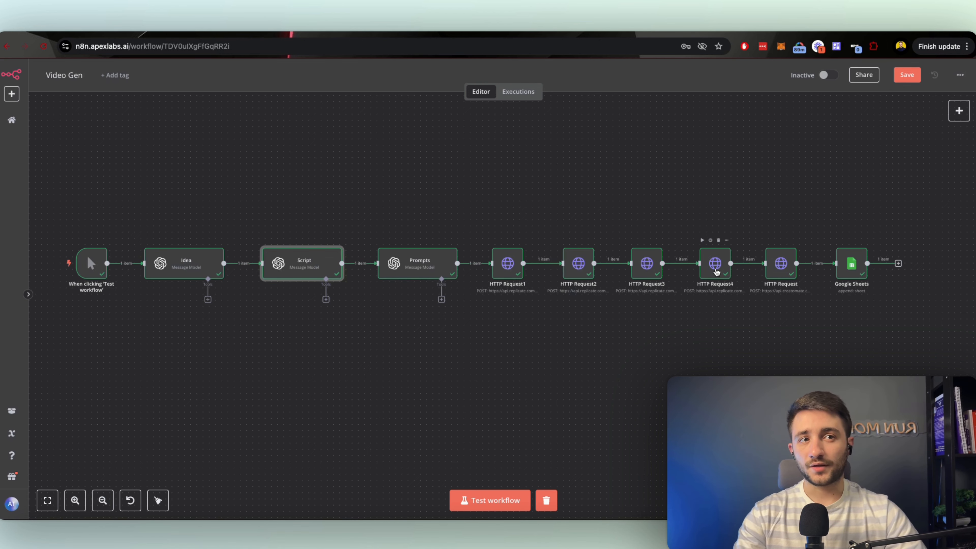
pyautogui.click(680, 240)
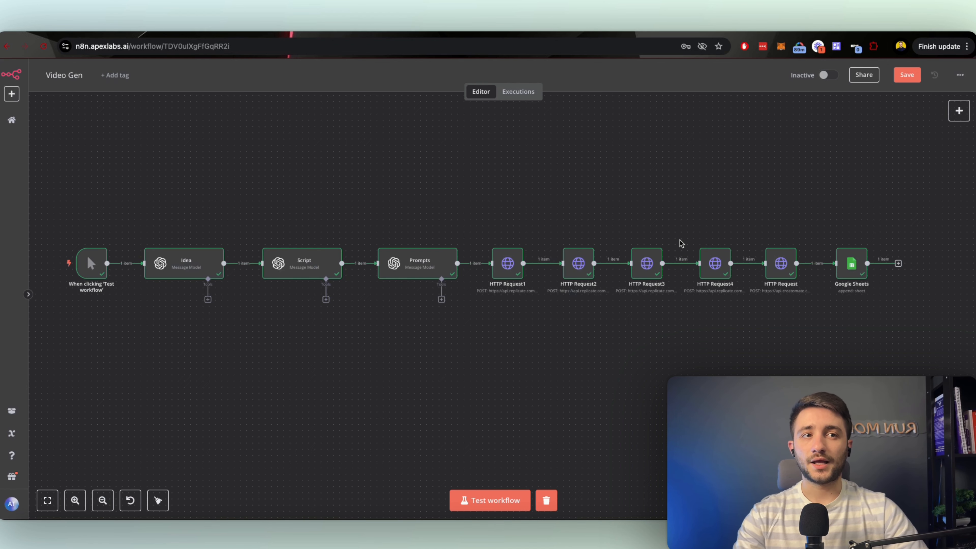